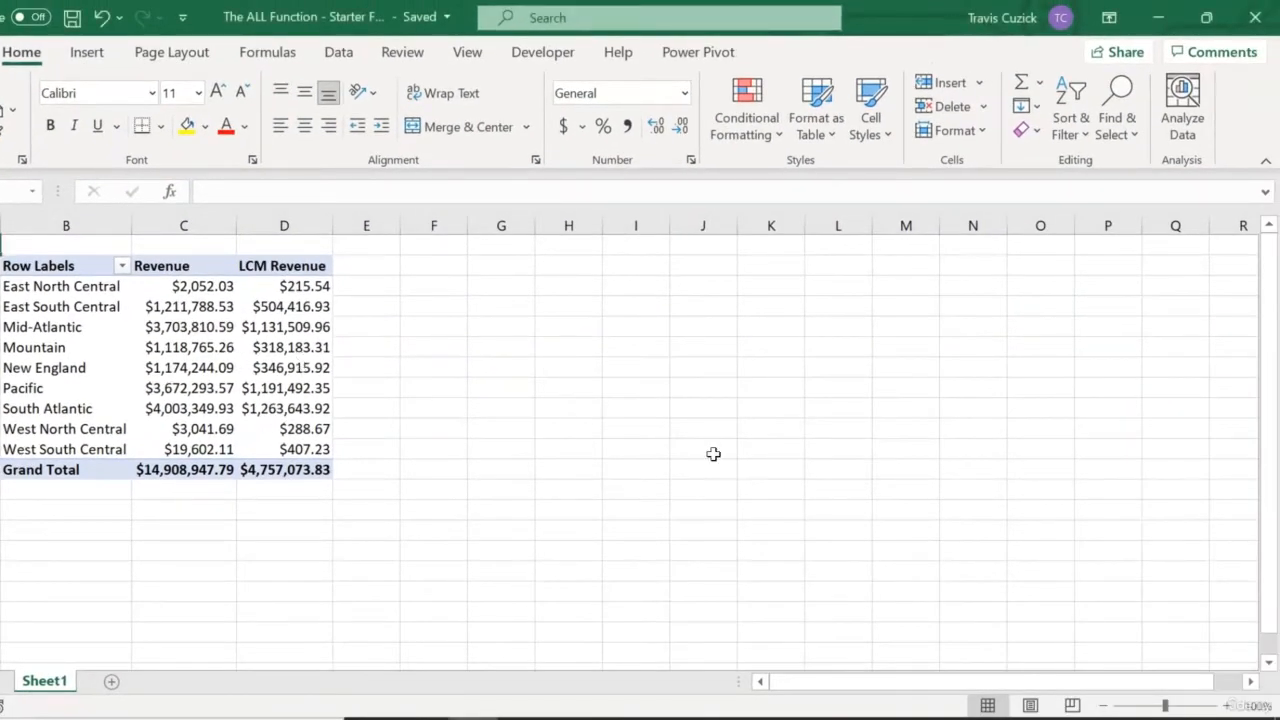
Switch the PivotTable field list to the side-by-side fields and areas layout.
left_click(220, 347)
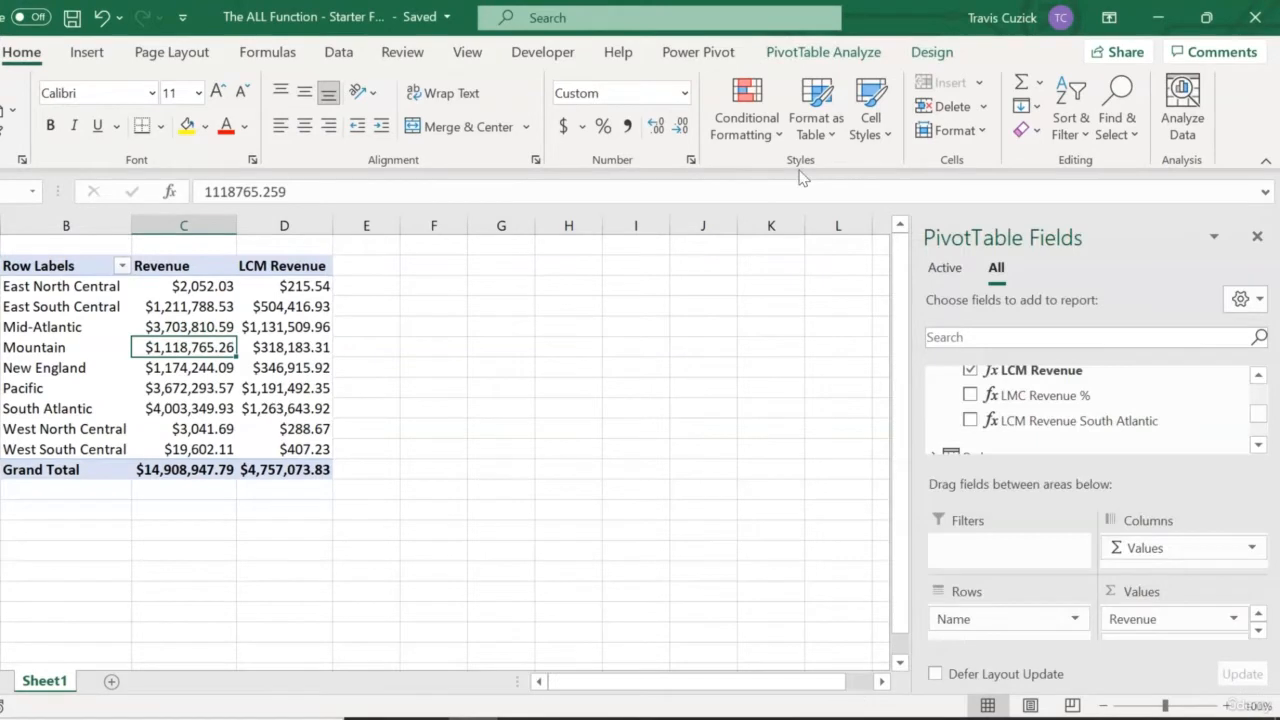
left_click(849, 51)
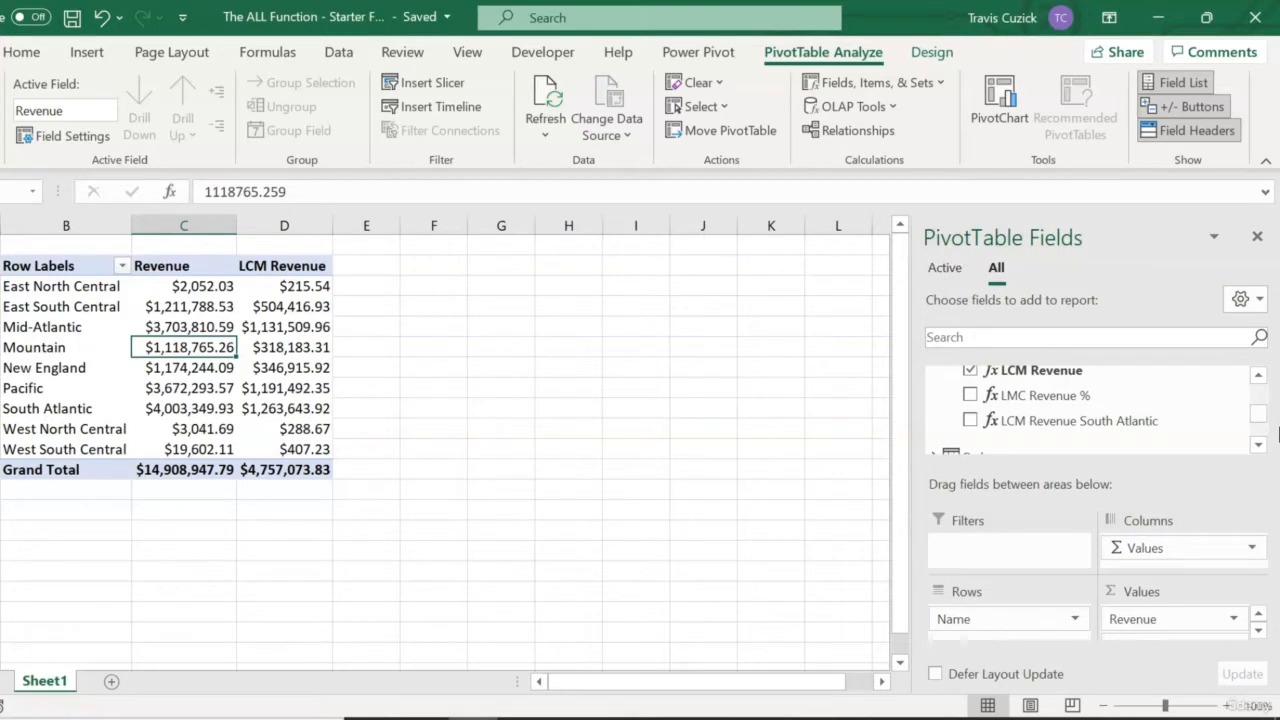
left_click(1262, 312)
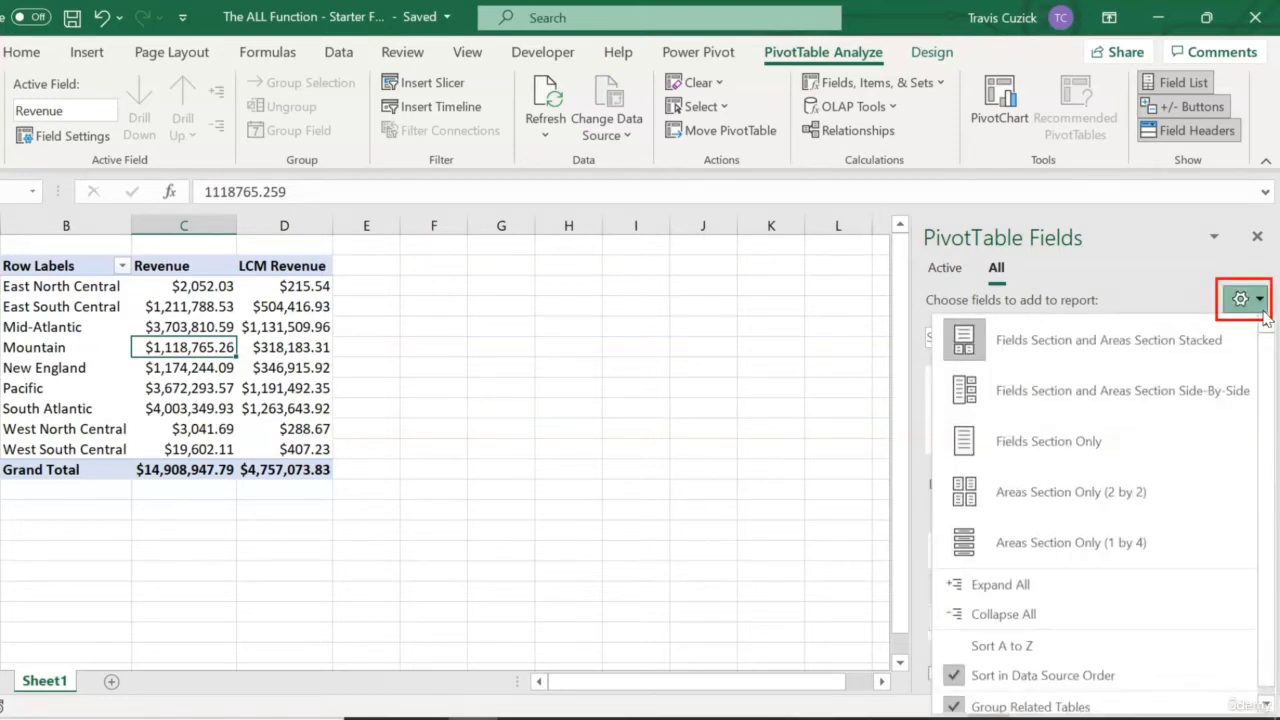
left_click(1210, 410)
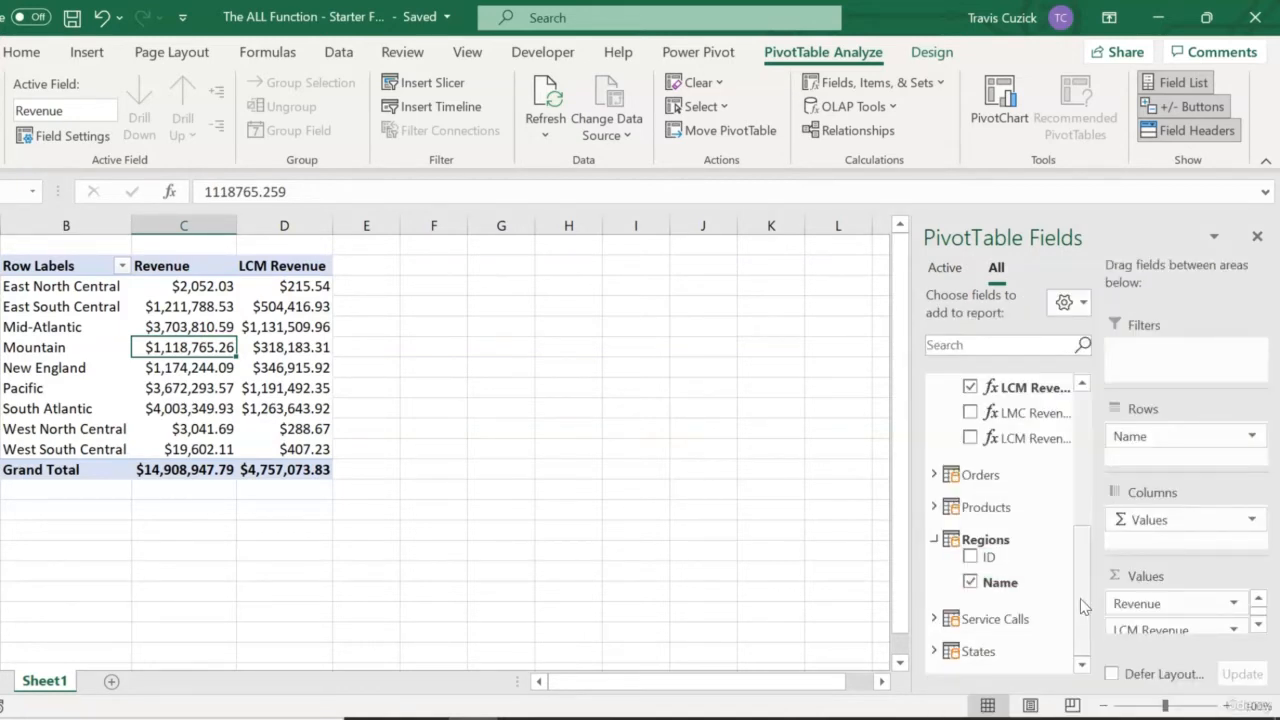
Remove the Revenue and LCM Revenue measures from the PivotTable values.
left_click_drag(1080, 598, 1090, 514)
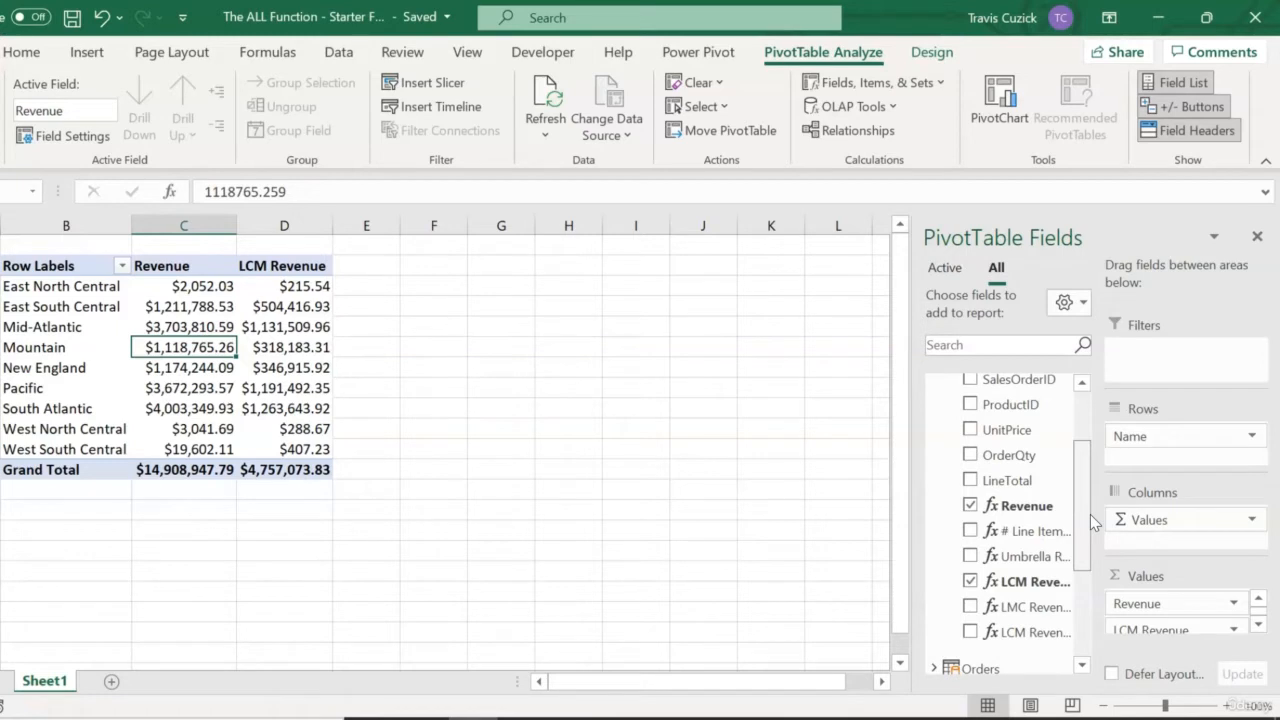
left_click(995, 506)
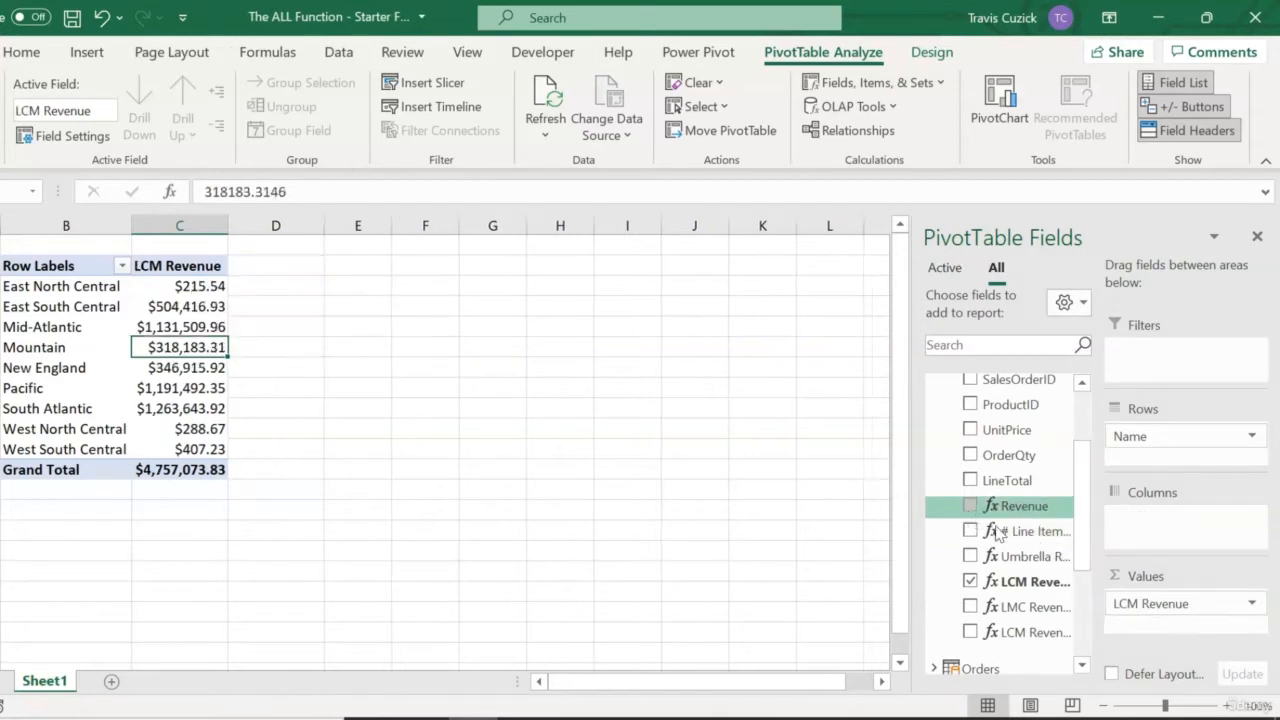
left_click(970, 582)
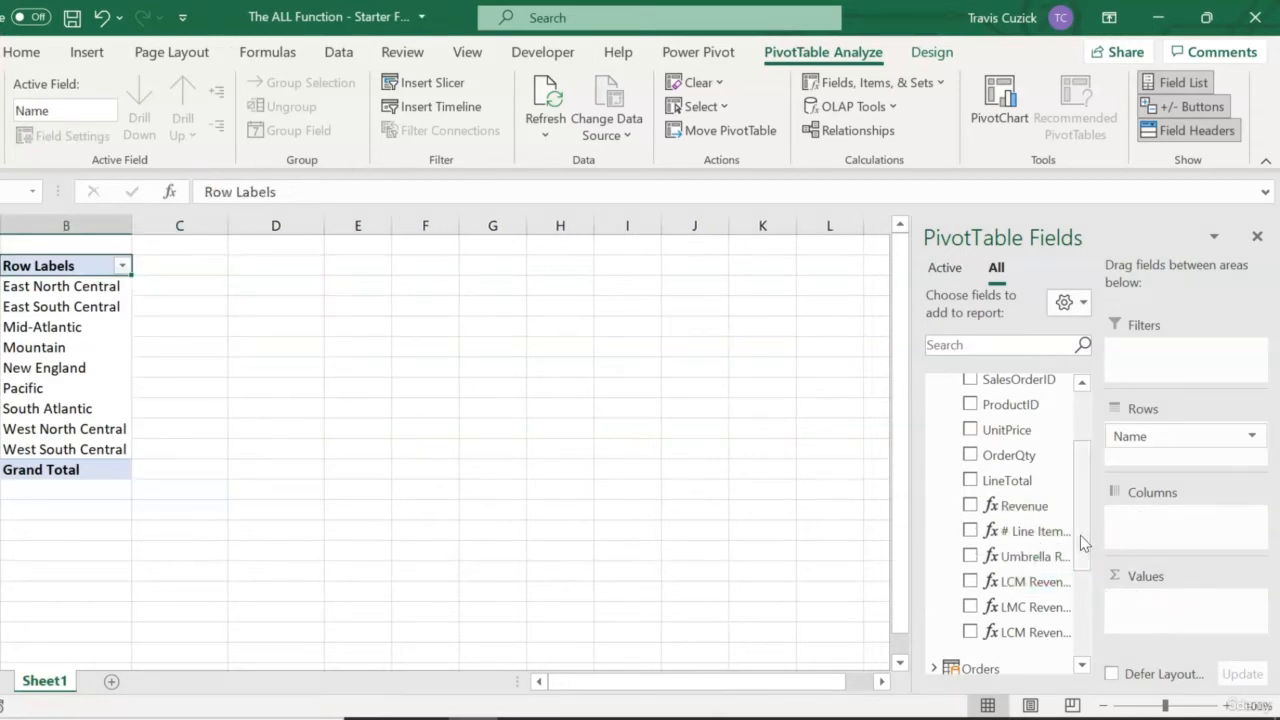
Expand the Orders table and add the Order Count measure to the values.
left_click_drag(1080, 535, 1078, 606)
left_click(935, 477)
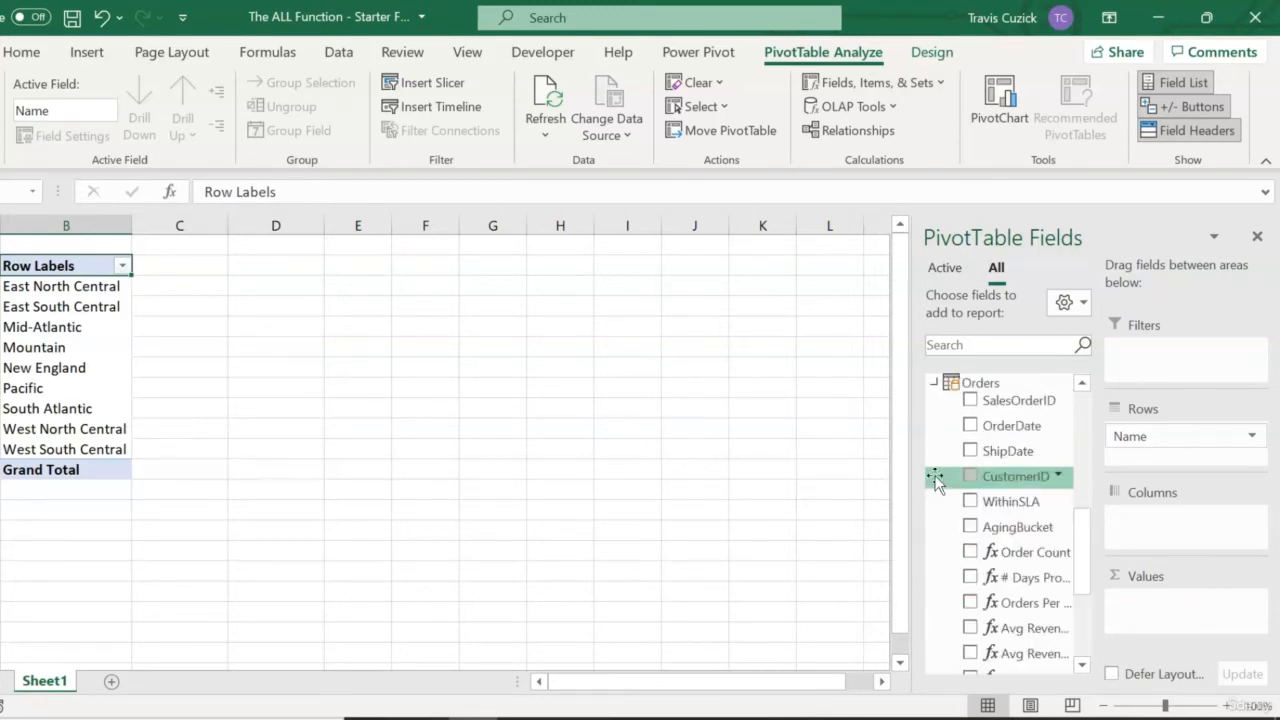
left_click(970, 552)
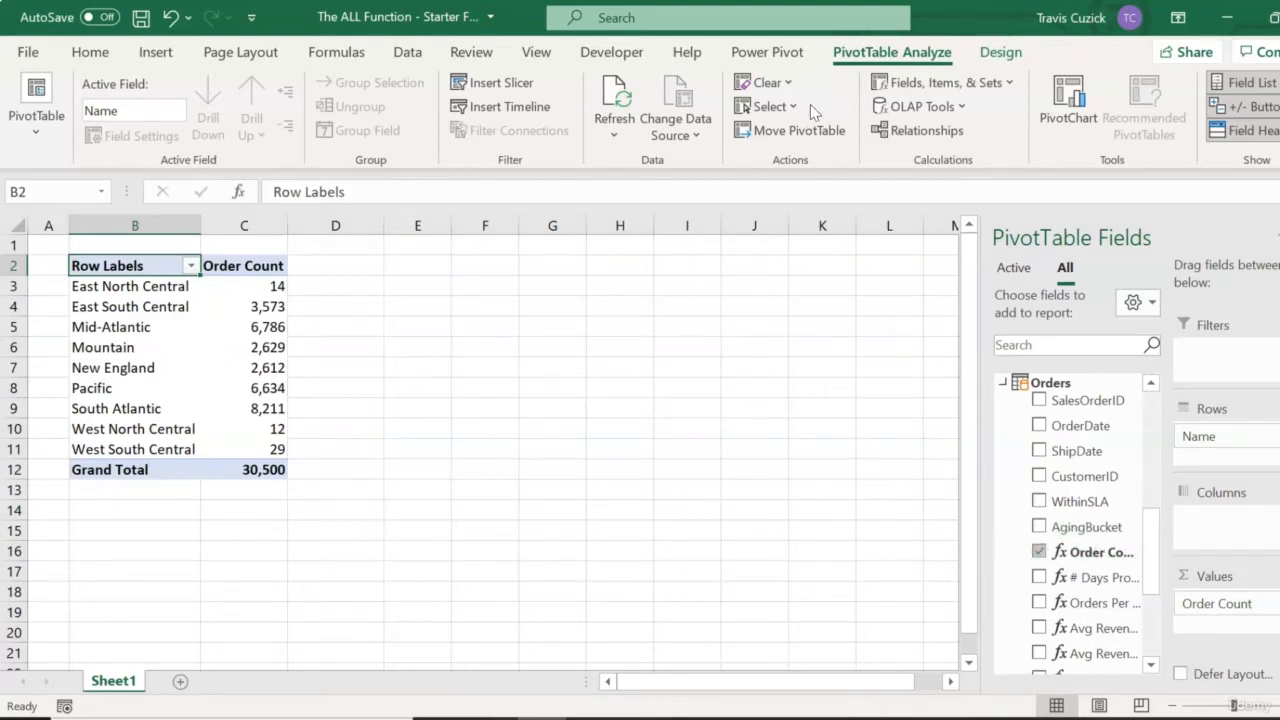
Start a new measure in the Orders table named "Order Count - ALL Regions".
left_click(765, 55)
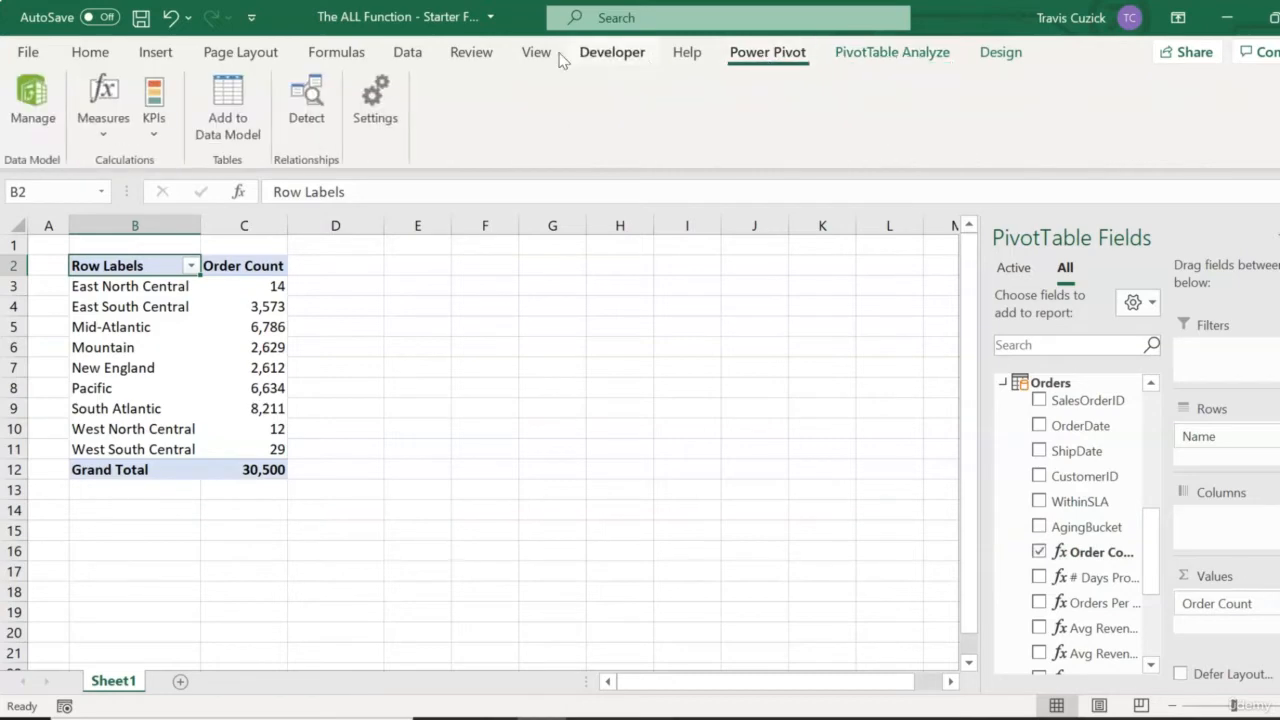
left_click(104, 128)
left_click(122, 175)
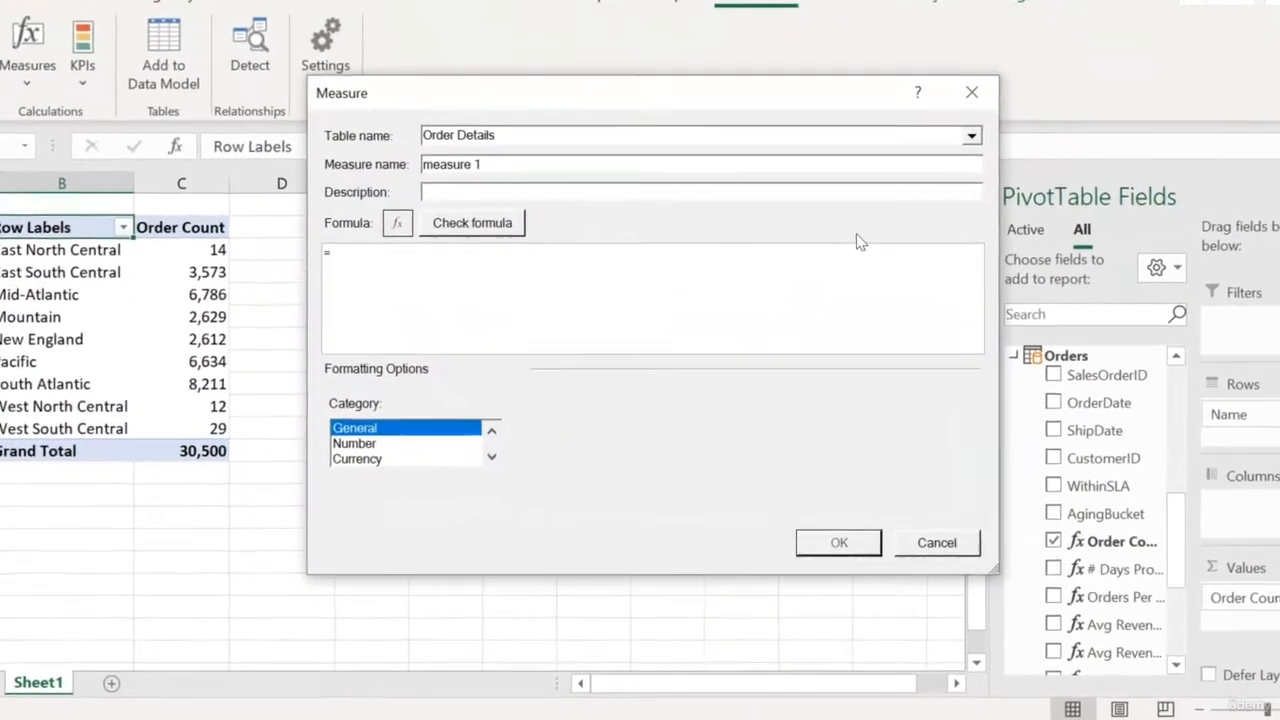
left_click(971, 135)
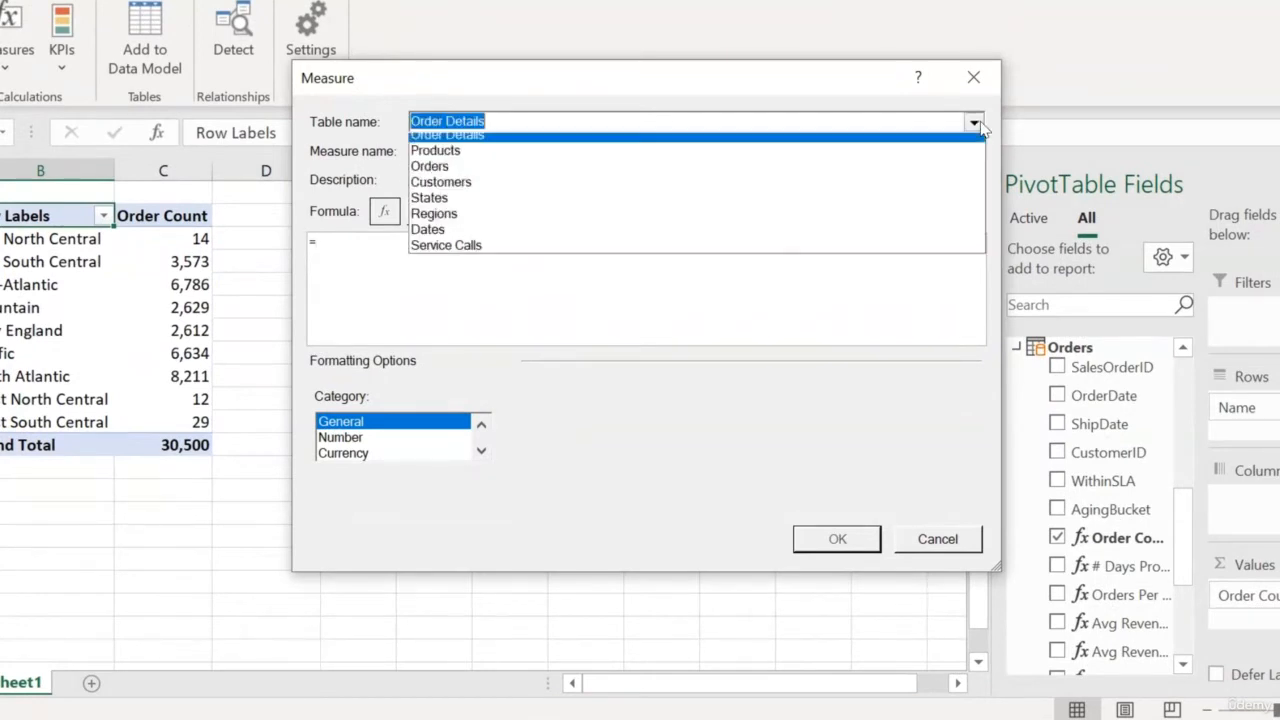
left_click(914, 176)
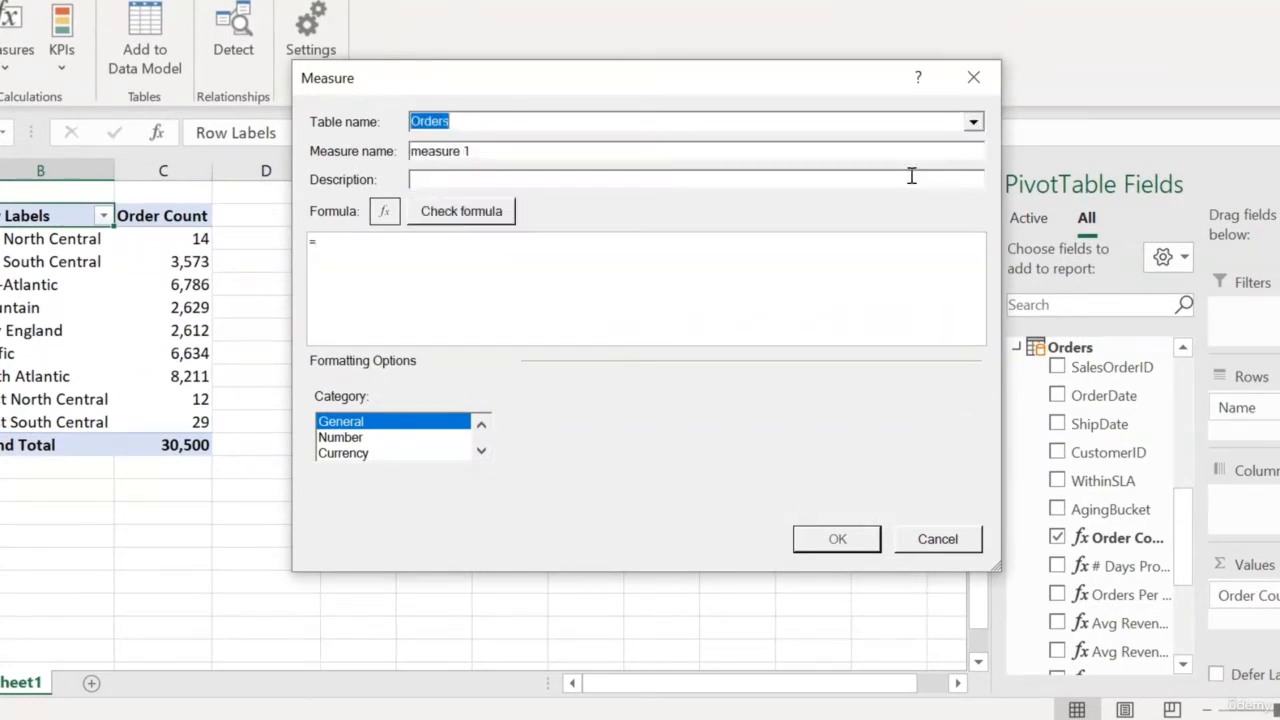
left_click(533, 153)
key("ctrl+a")
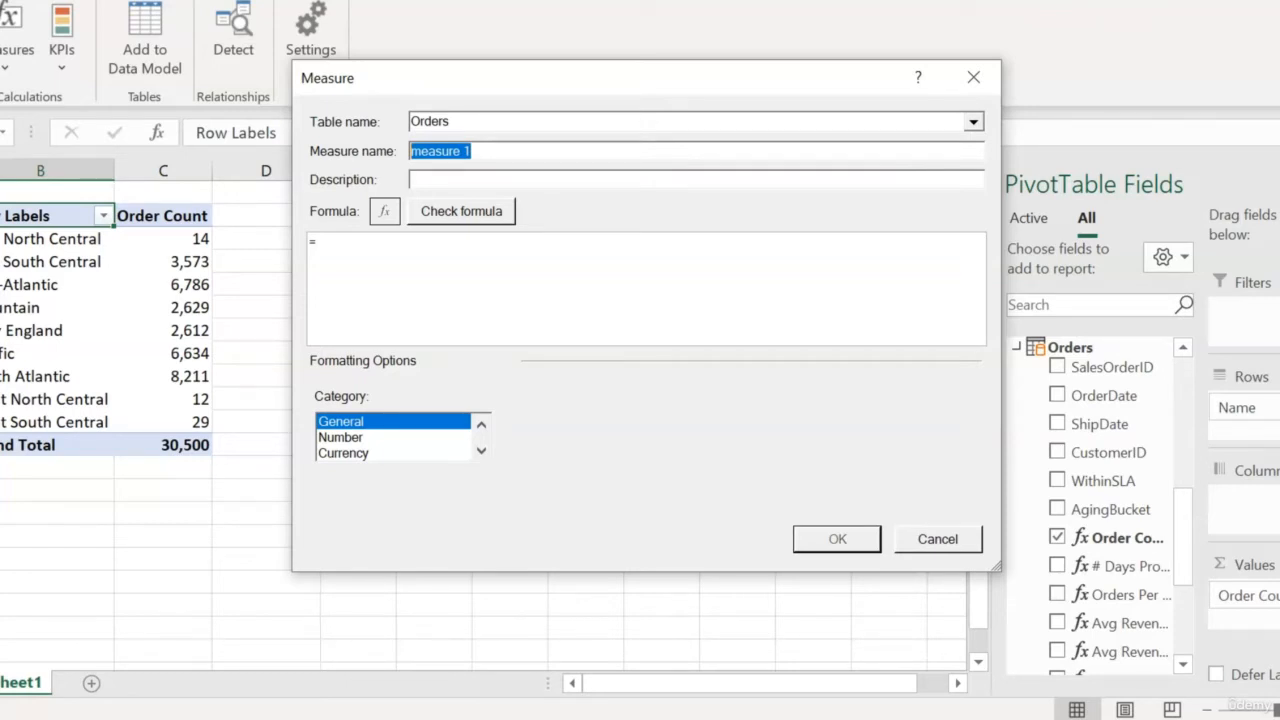
type("Order Co")
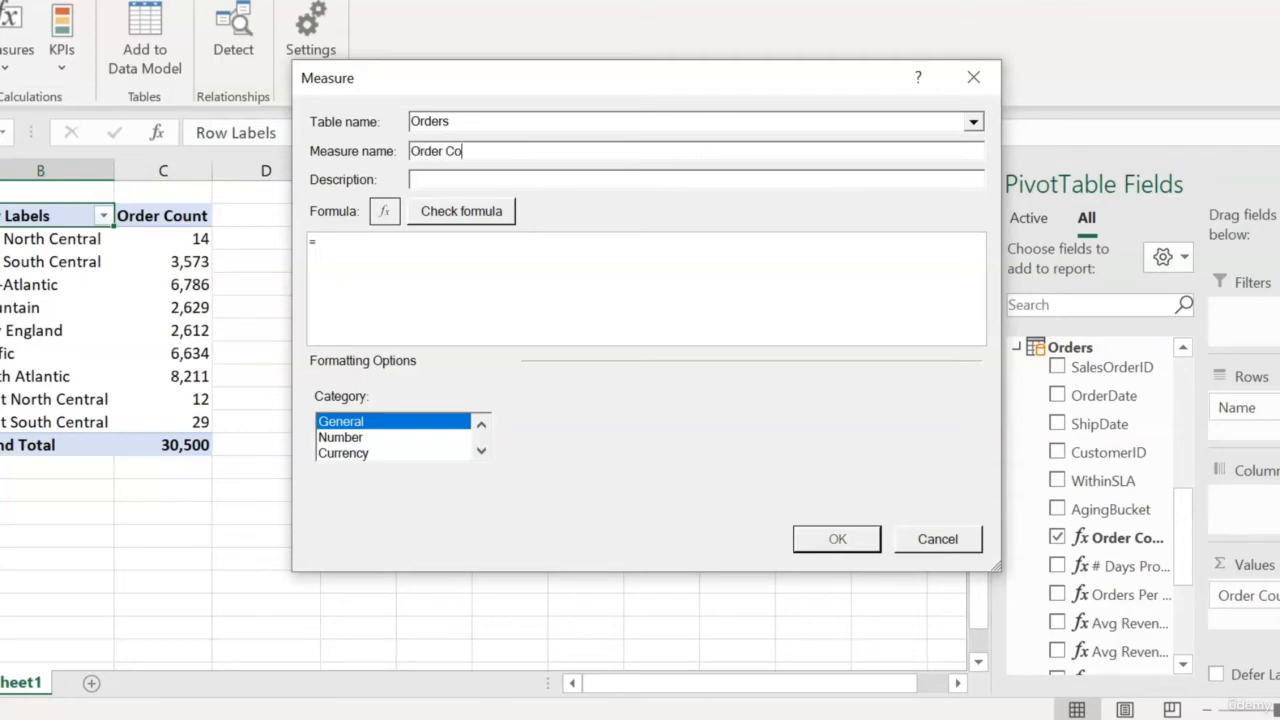
type("unt - ALL Regions")
Enter the formula =CALCULATE([Order Count],ALL(Regions[Name])) and check it for errors.
left_click(404, 243)
type("CALCULATE(")
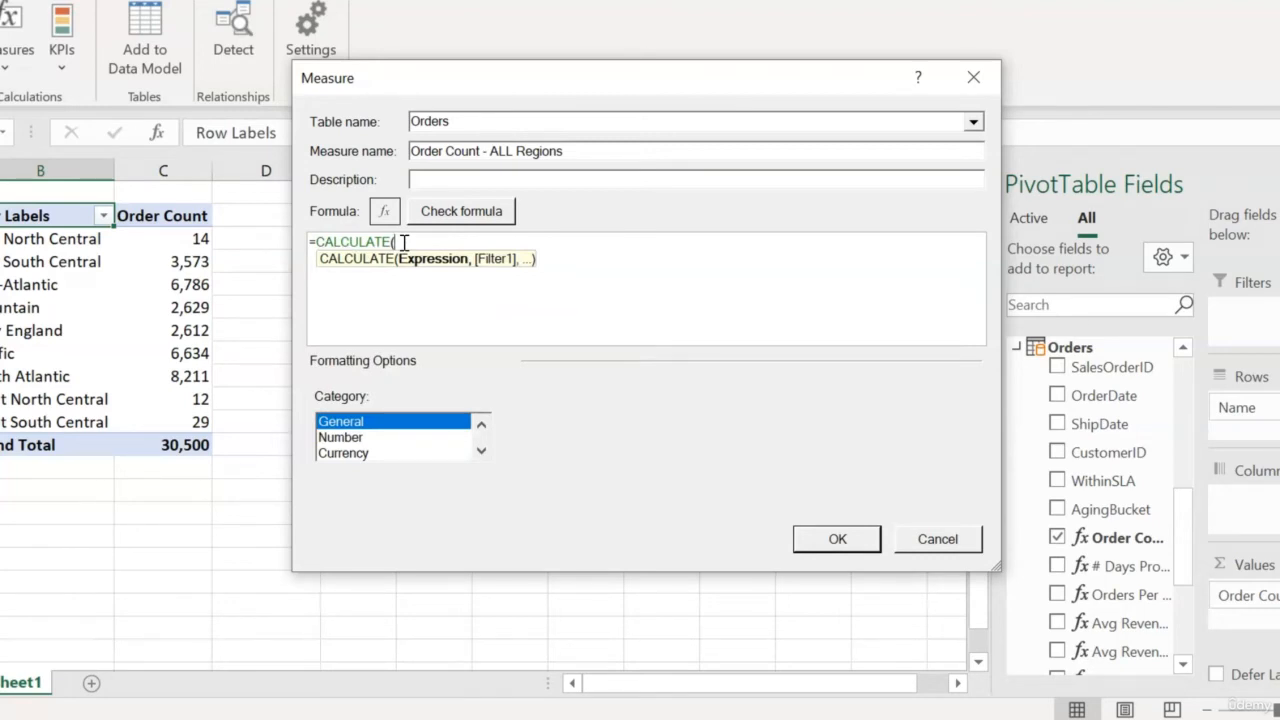
type("O")
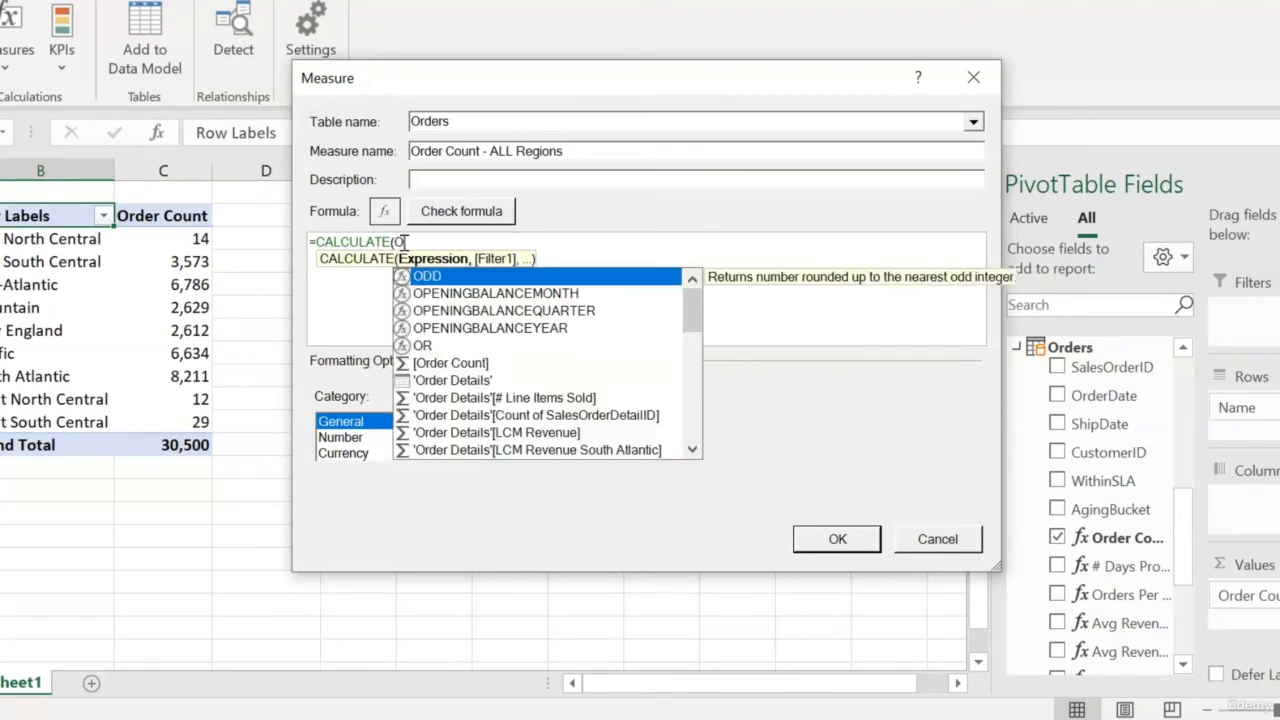
key("BackSpace")
type("[O")
key("Tab")
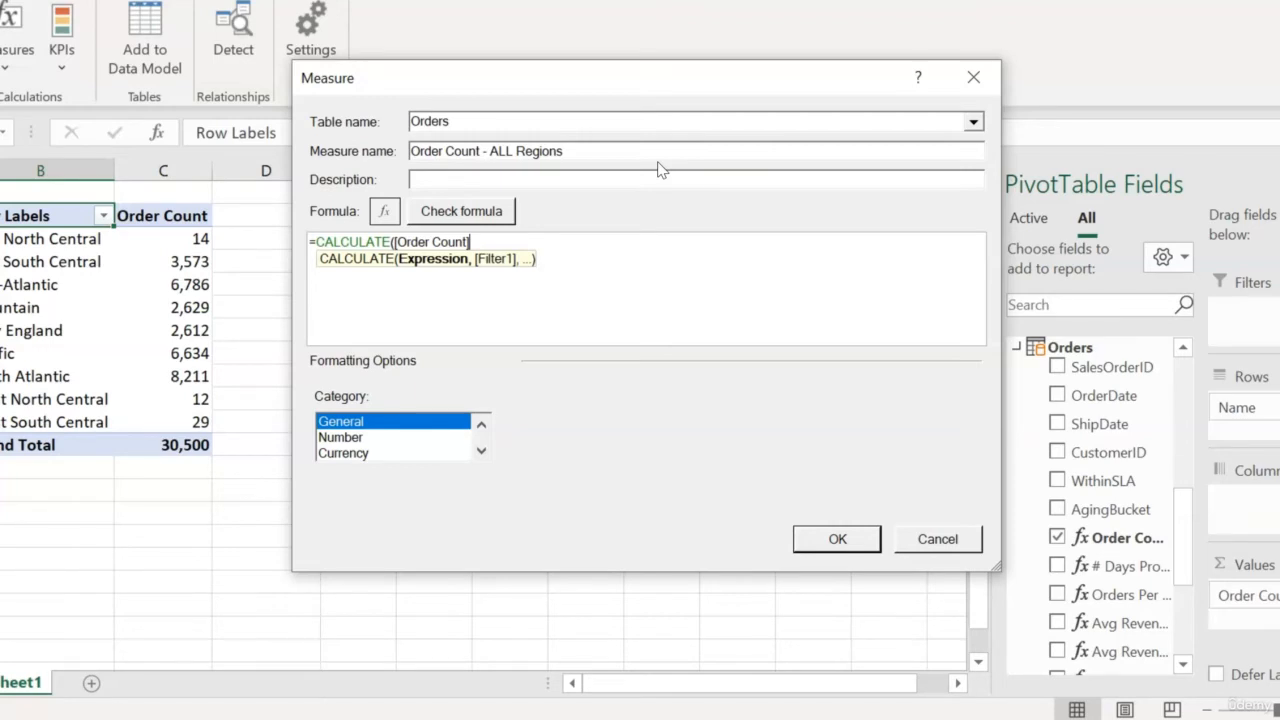
type(",ALL")
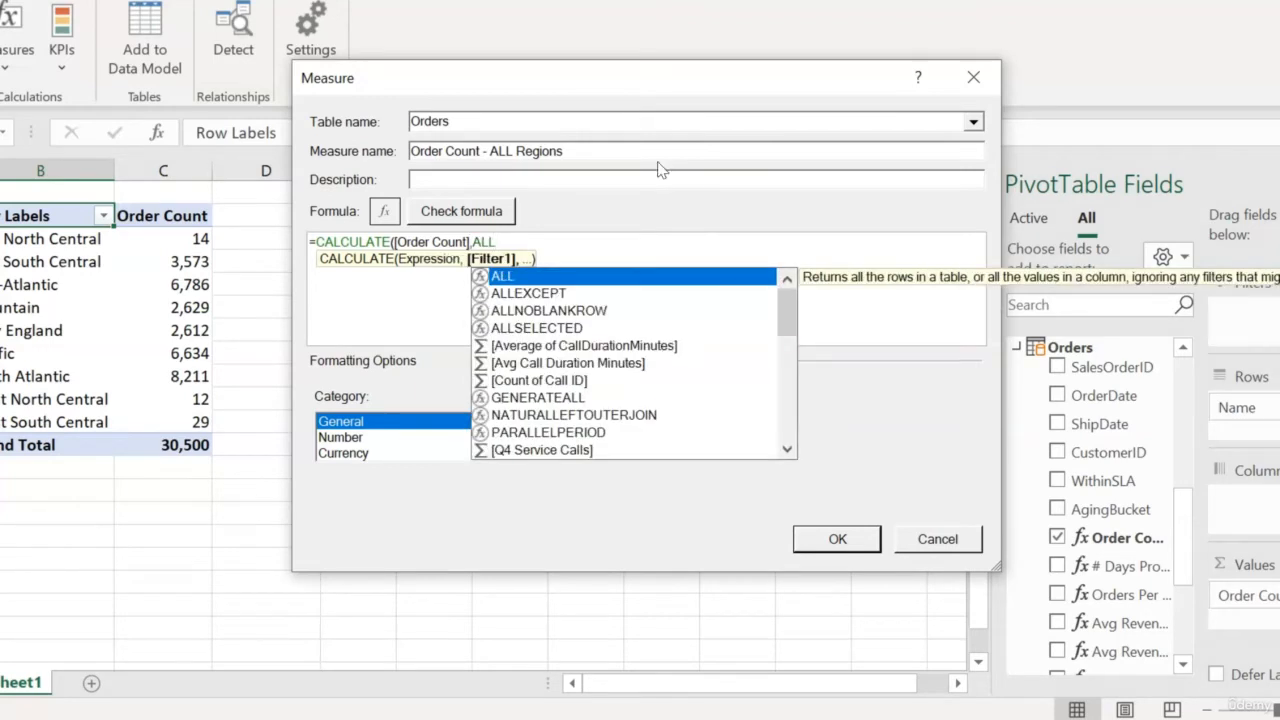
type("(")
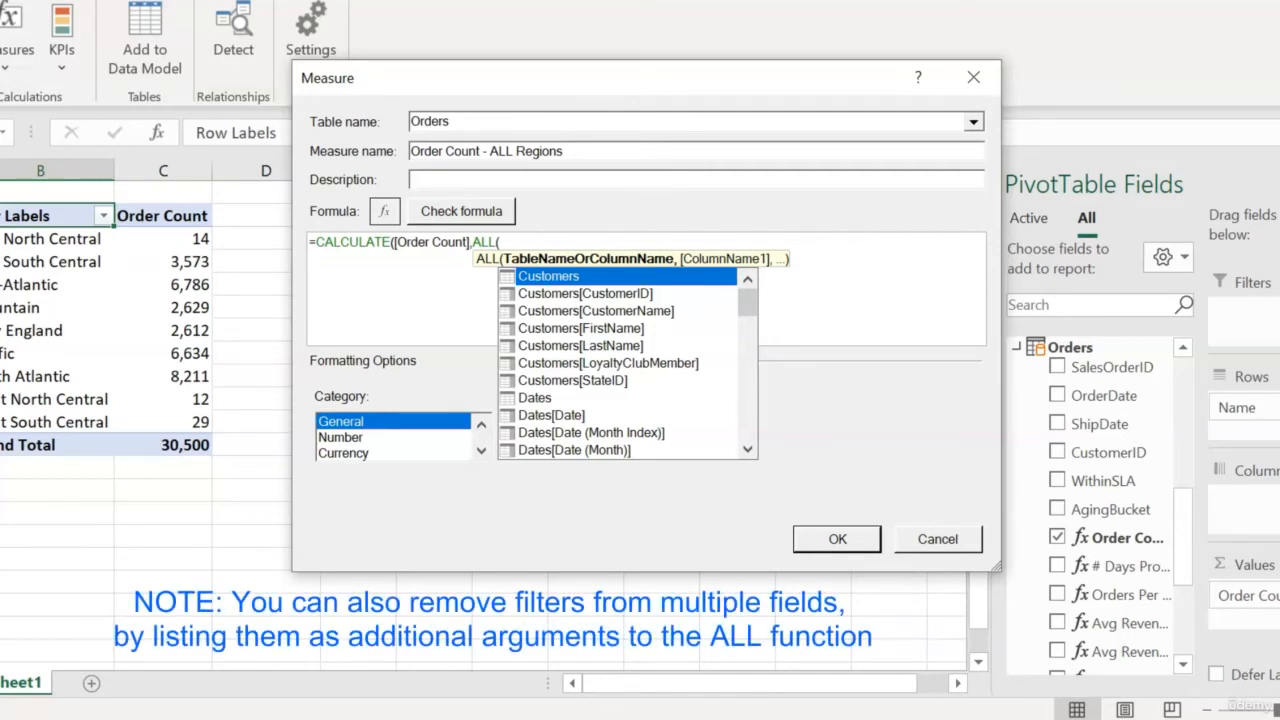
type("Reg")
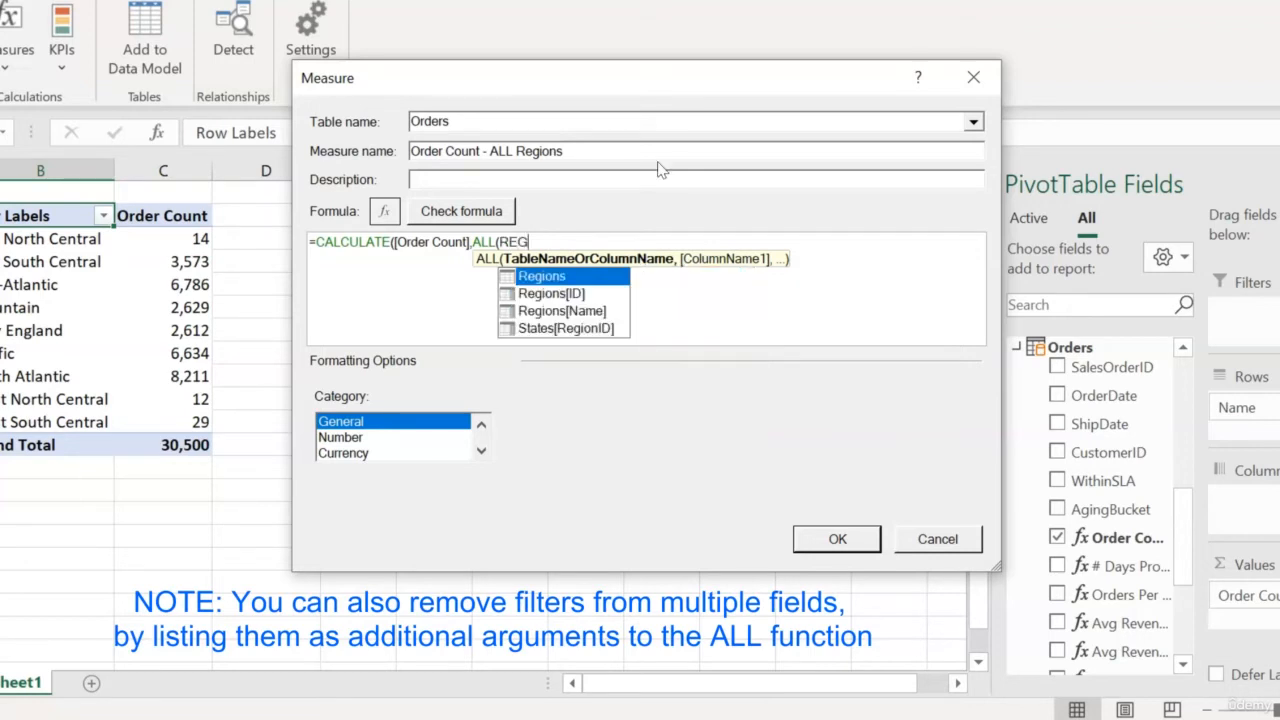
key("Down")
key("Down")
key("Tab")
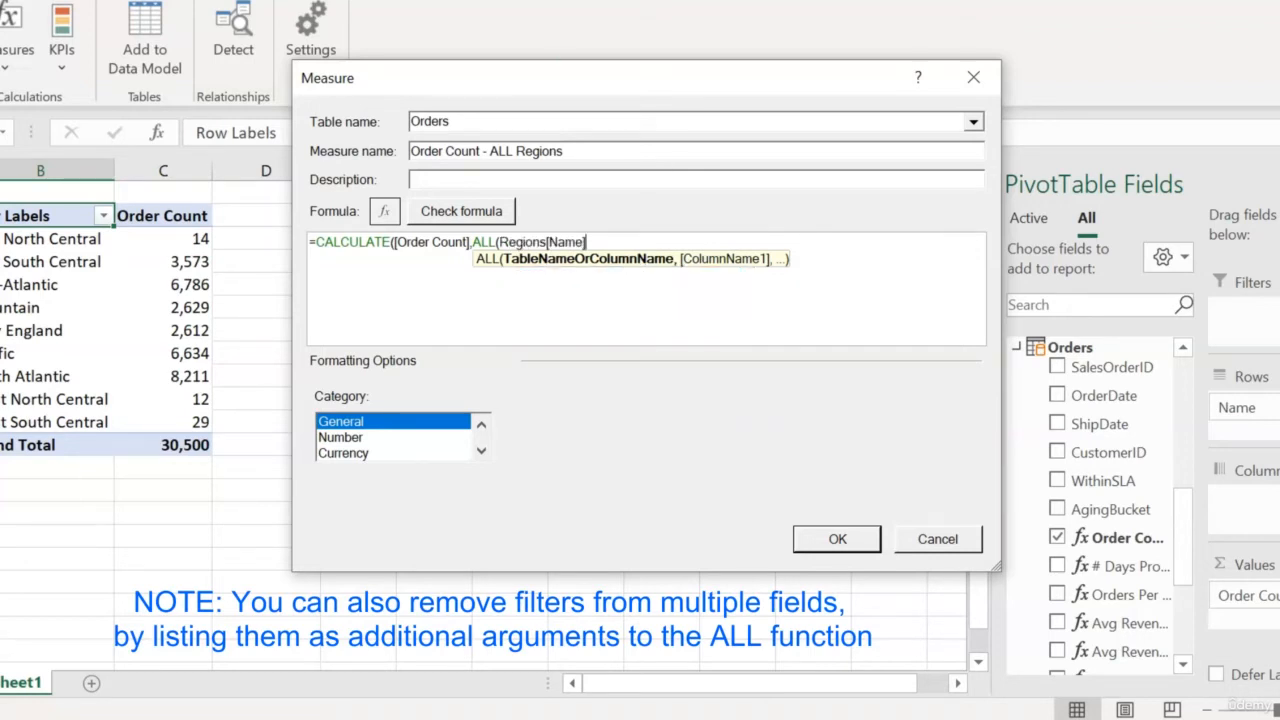
type(")")
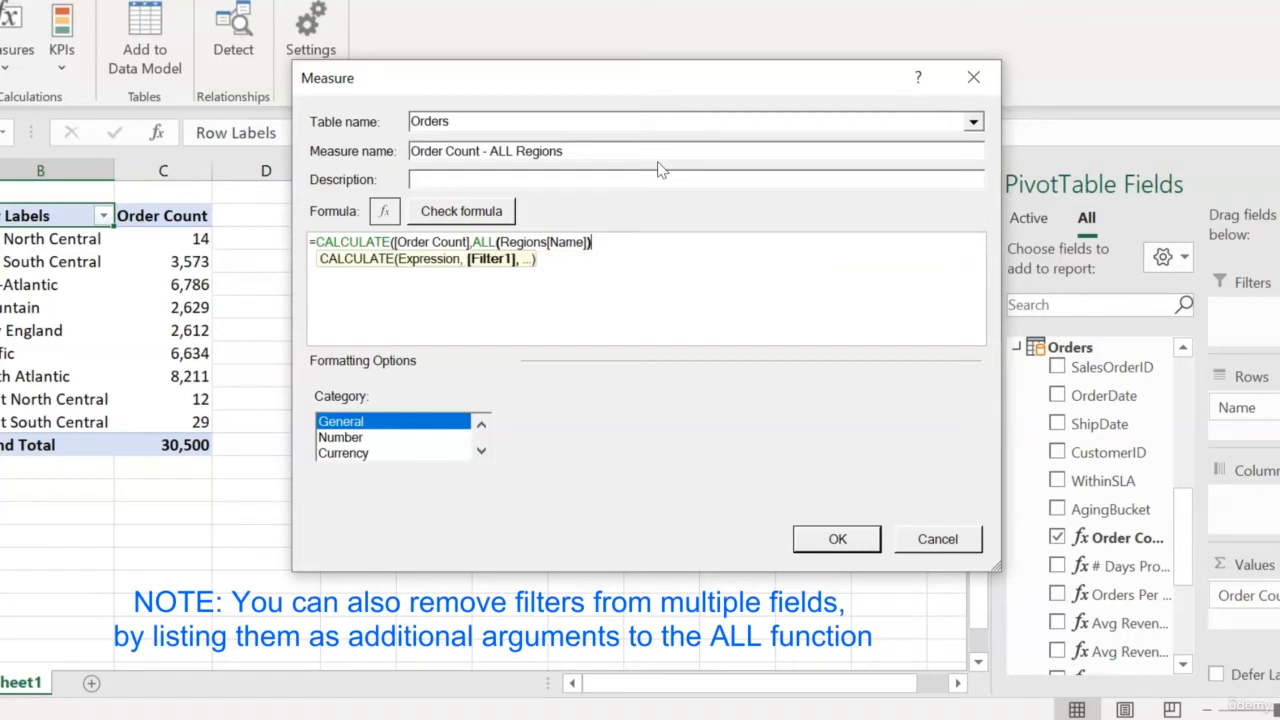
type(")")
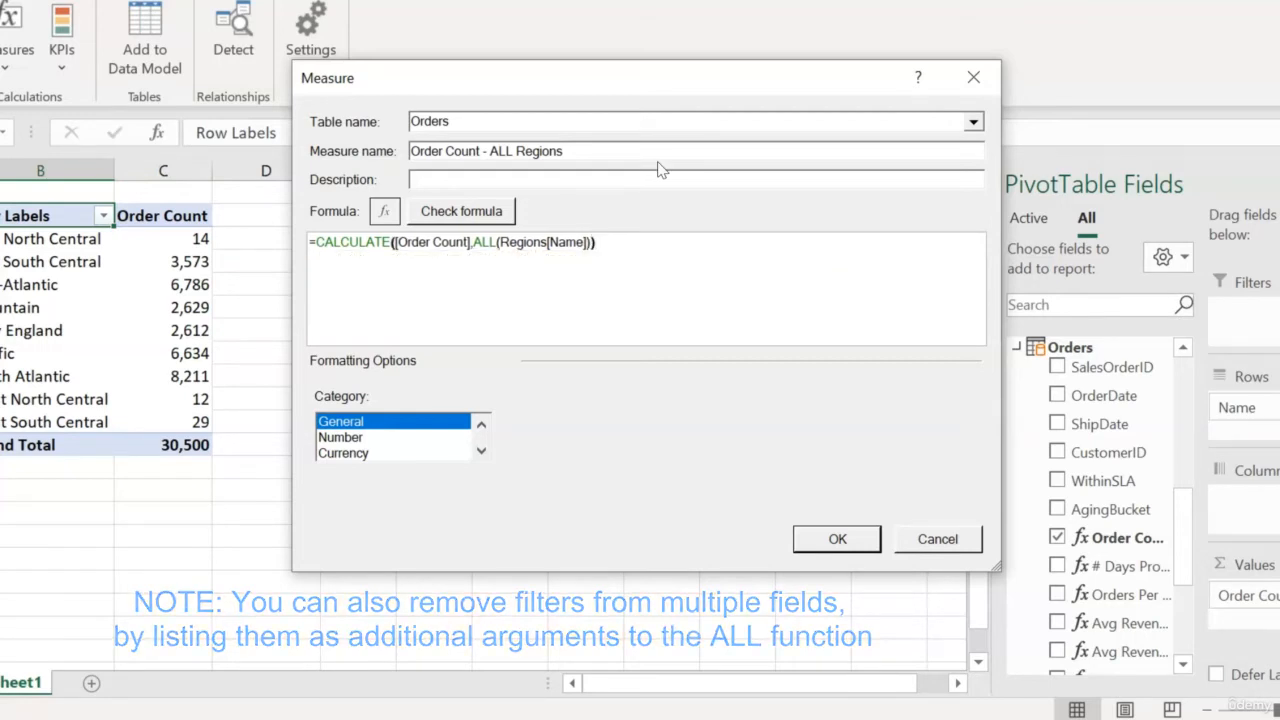
left_click(467, 215)
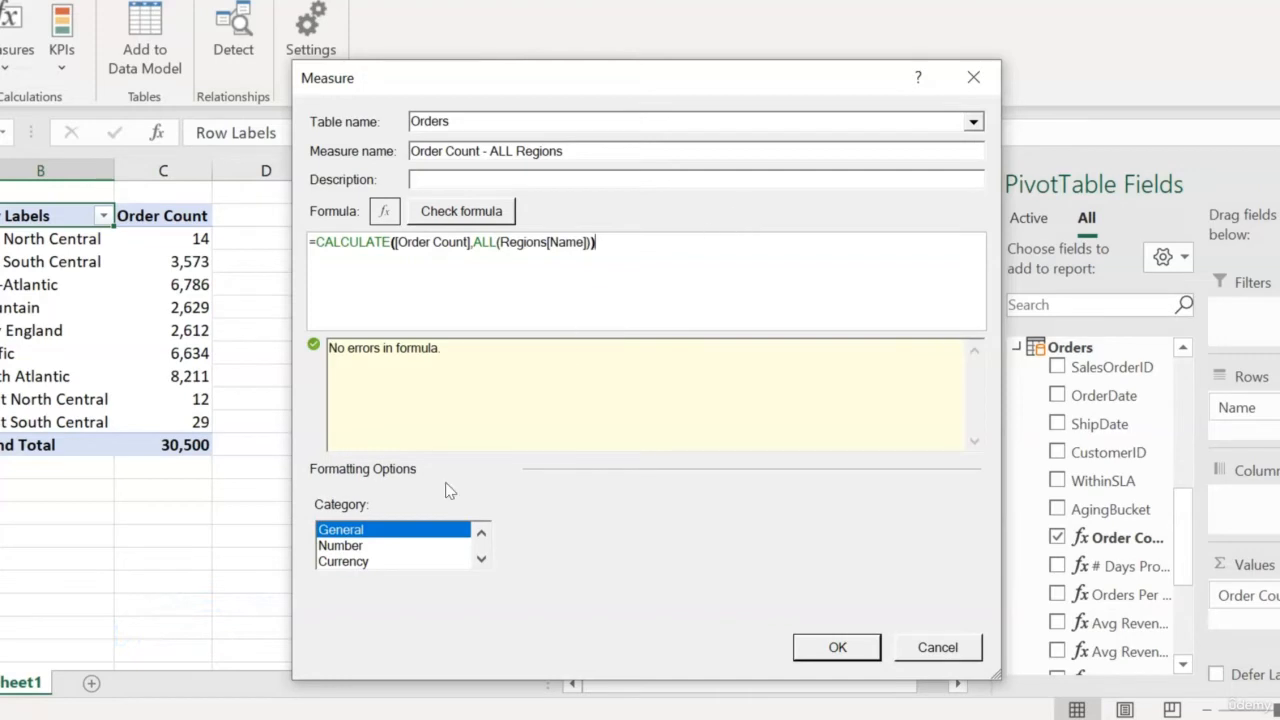
Format the measure as a whole number with a 1000 separator and save it.
left_click(345, 546)
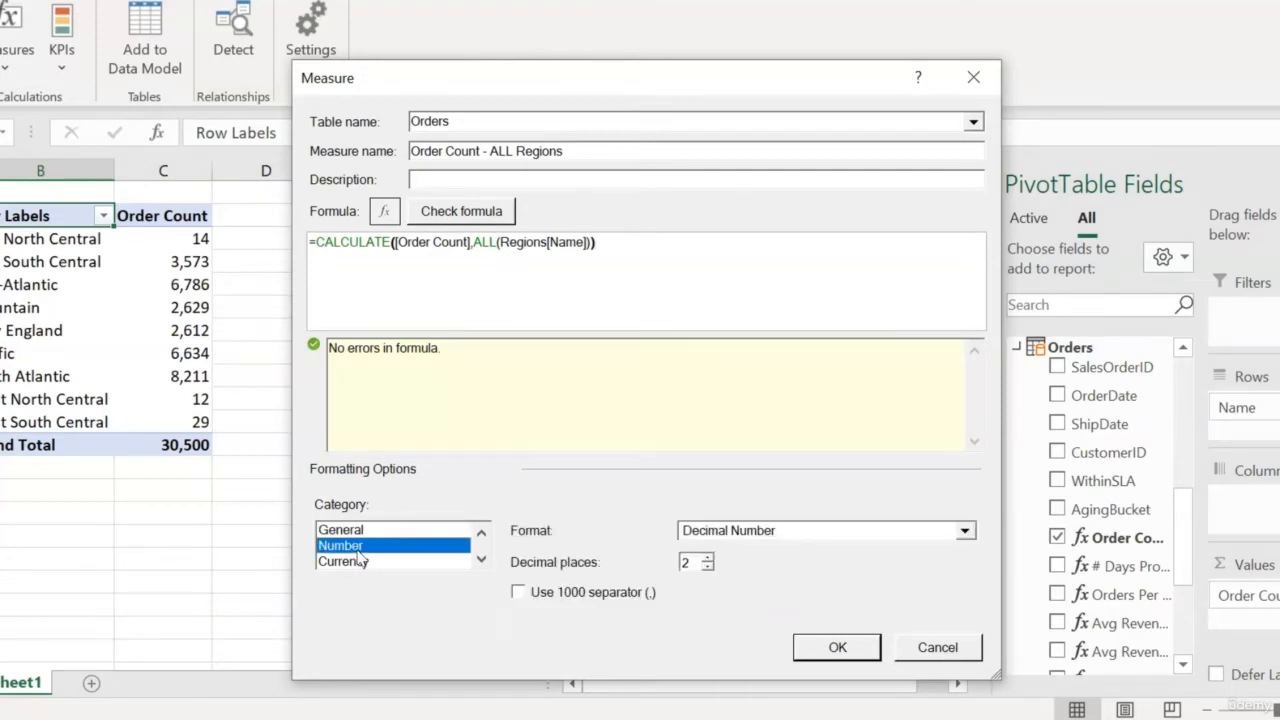
left_click(964, 535)
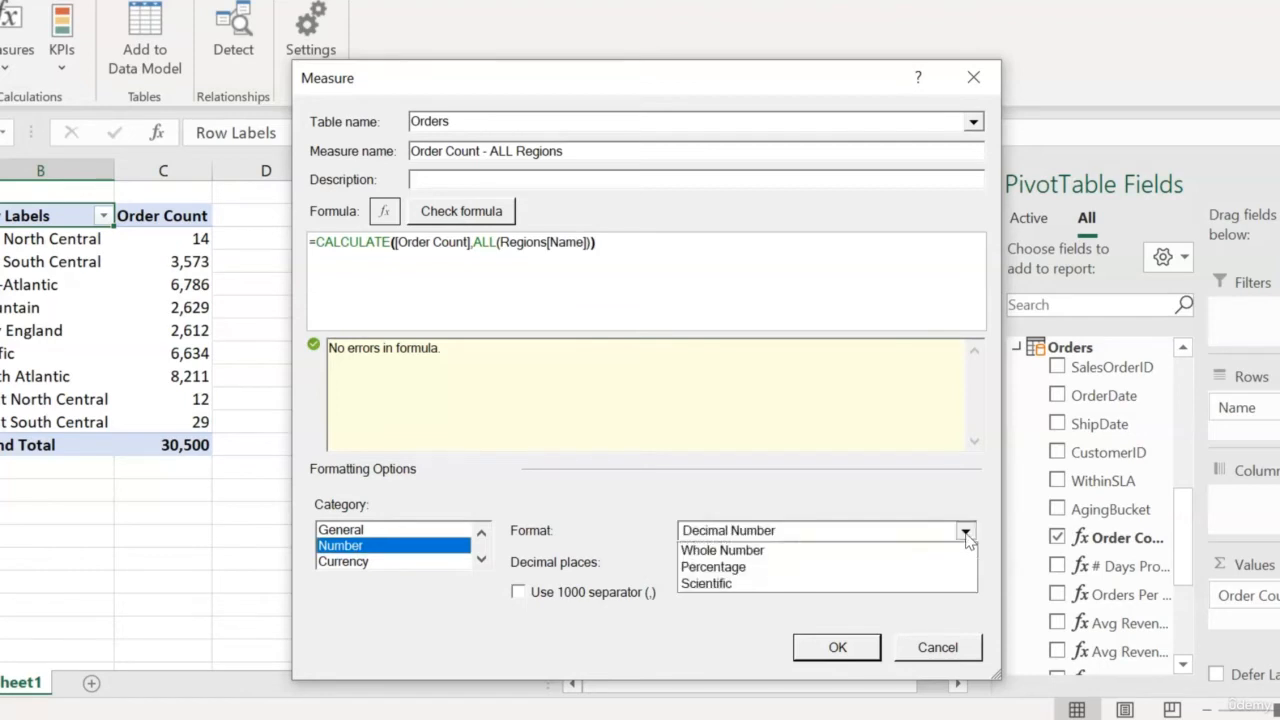
left_click(913, 567)
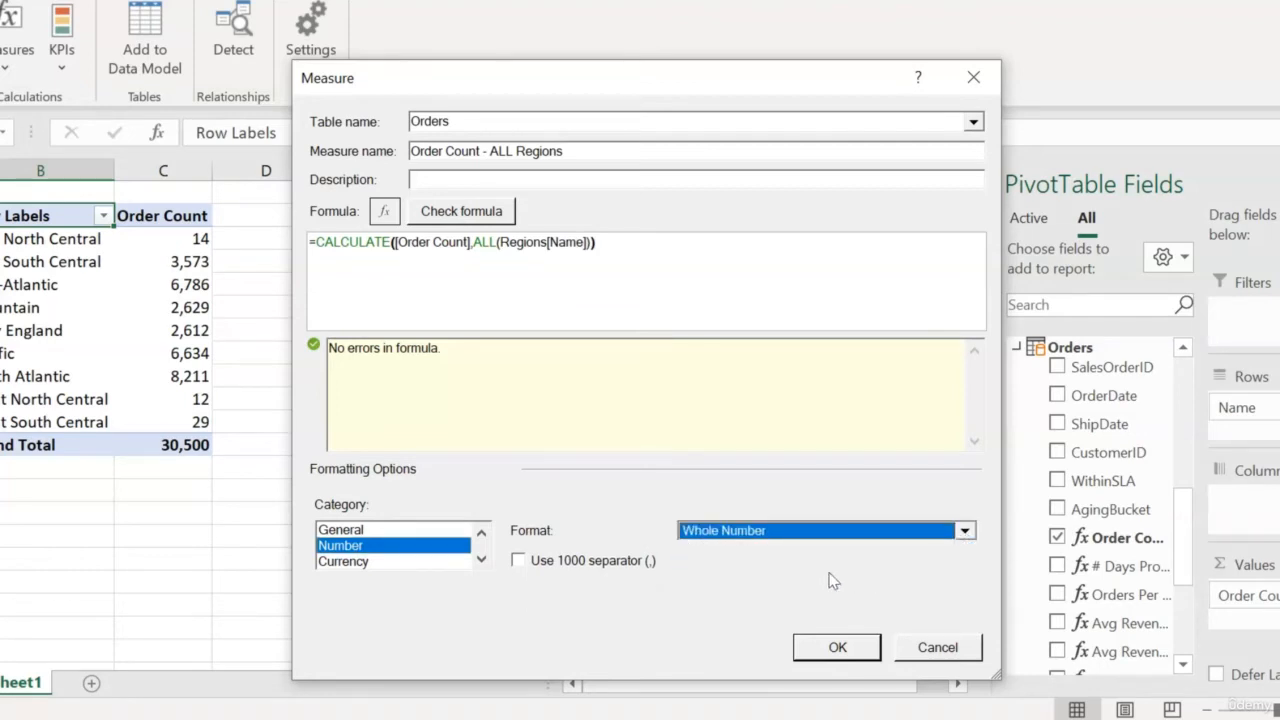
left_click(518, 561)
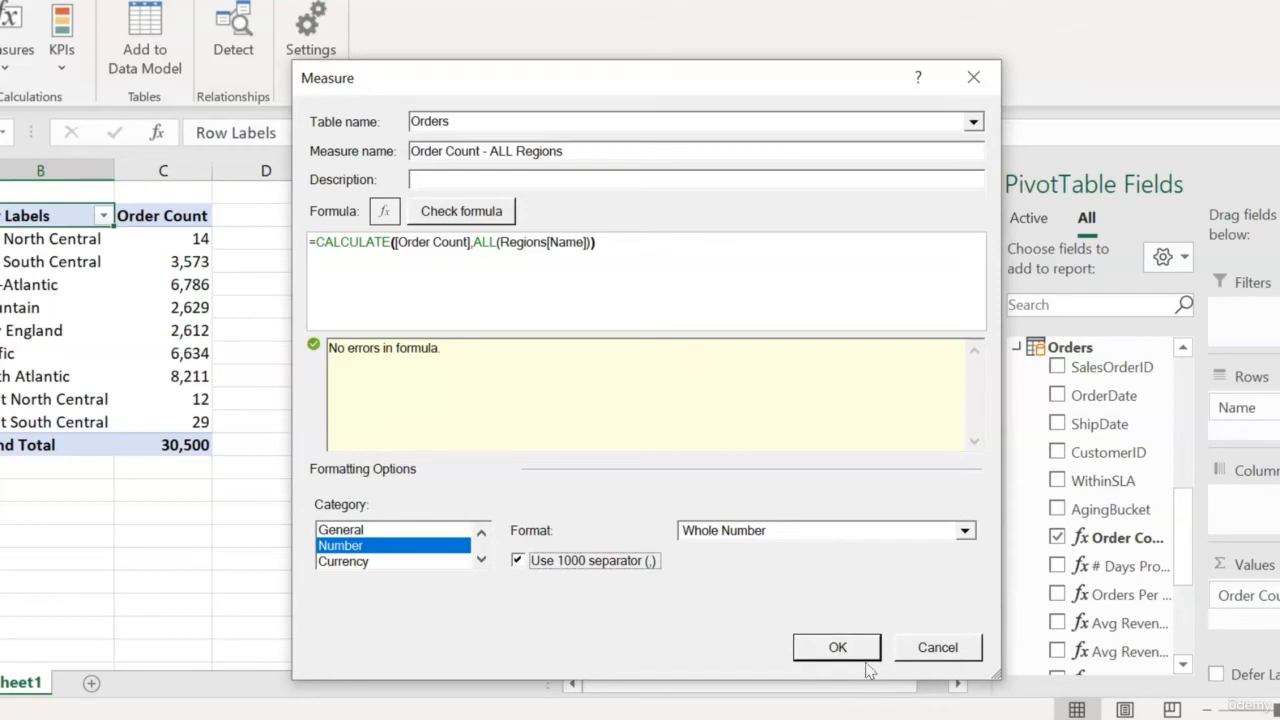
left_click(838, 647)
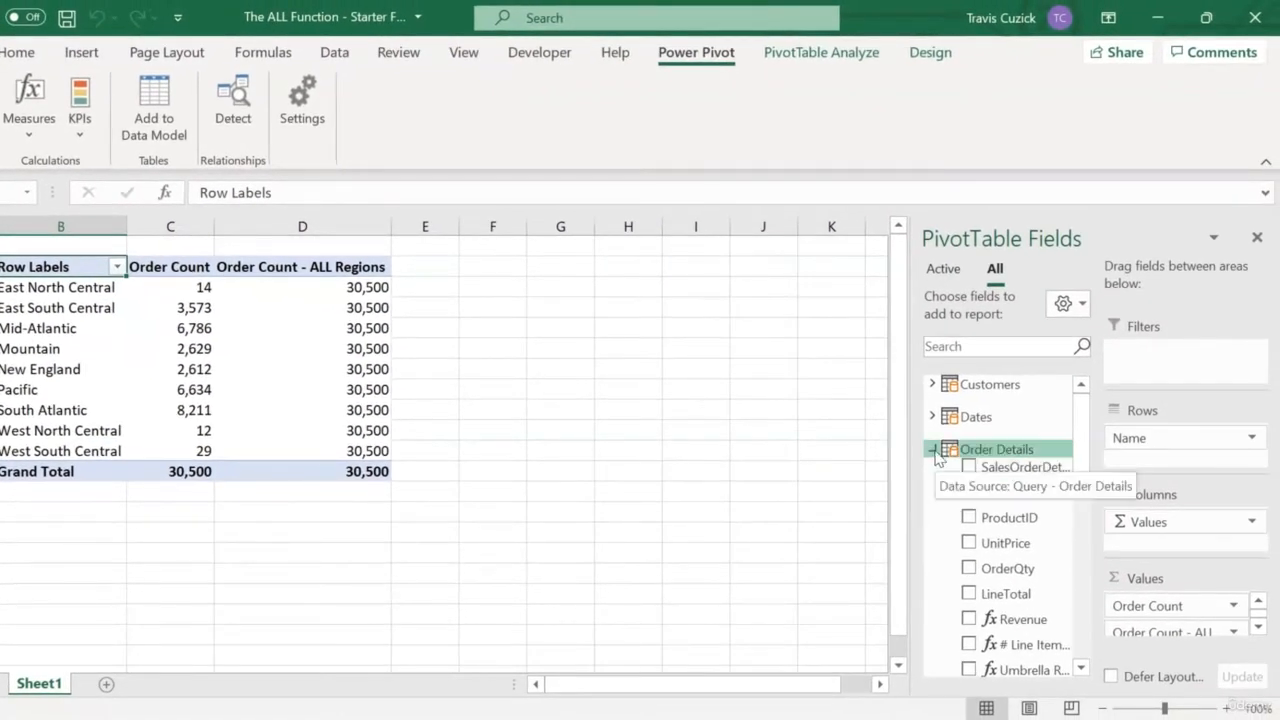
Swap the PivotTable rows to the States Name field, then switch back to the Regions Name field.
left_click(933, 450)
scroll(1076, 562, "down", 3)
scroll(1076, 562, "down", 2)
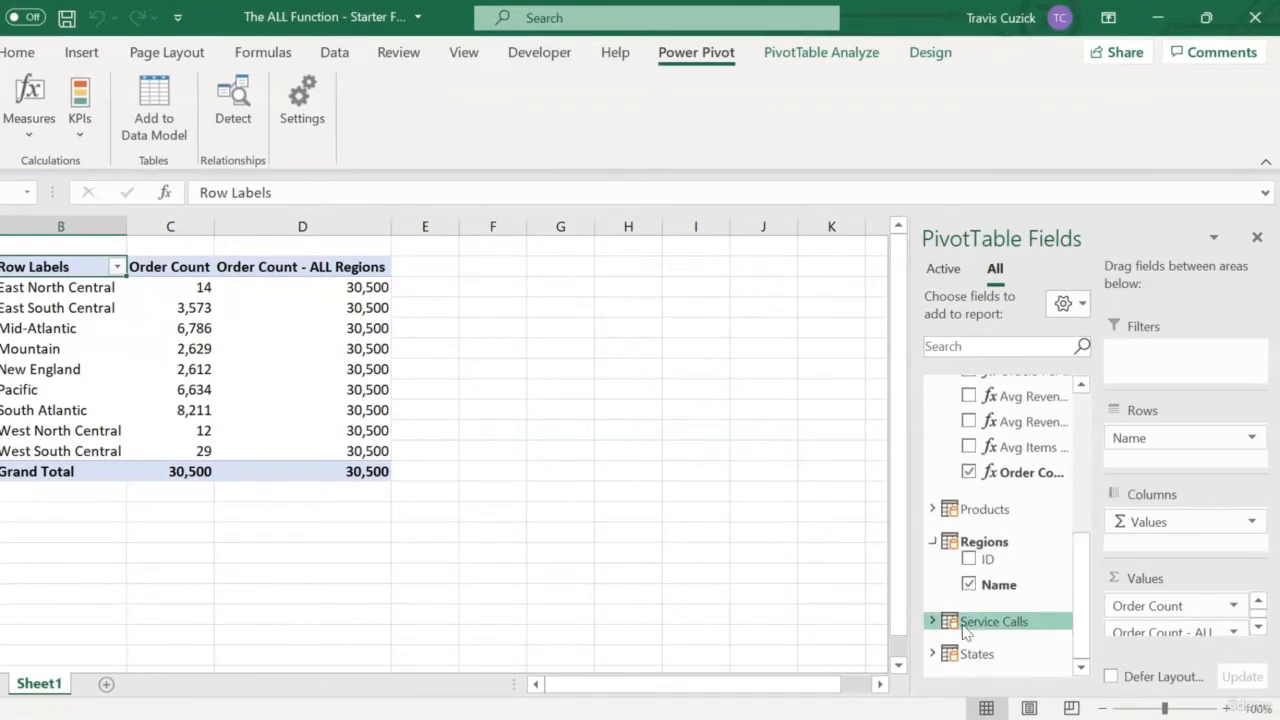
left_click(933, 655)
left_click_drag(1010, 640, 1195, 452)
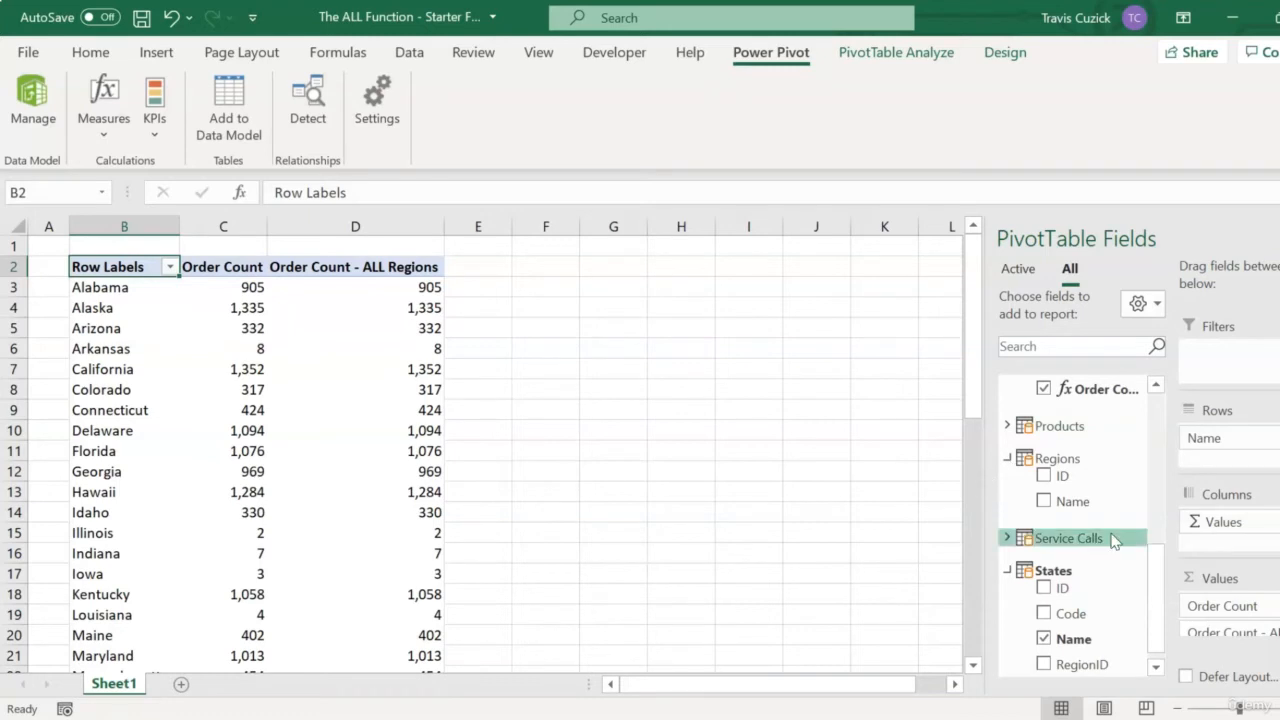
left_click(1045, 639)
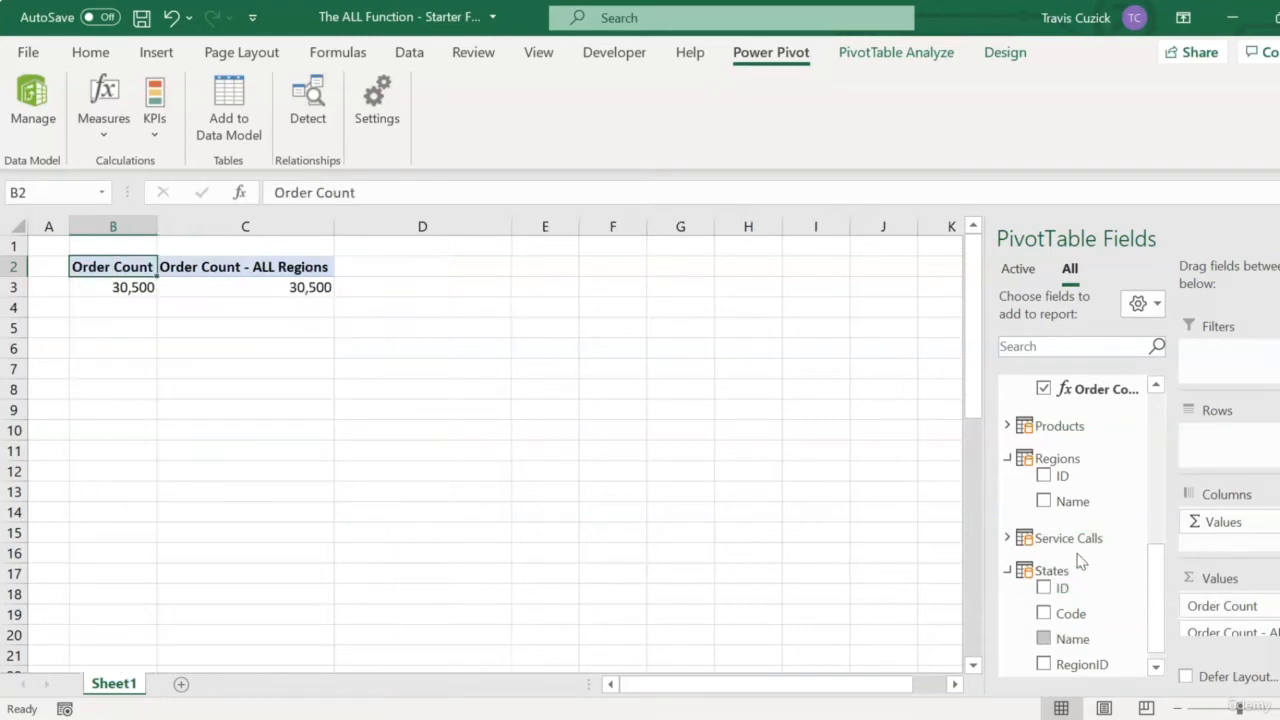
left_click(1068, 501)
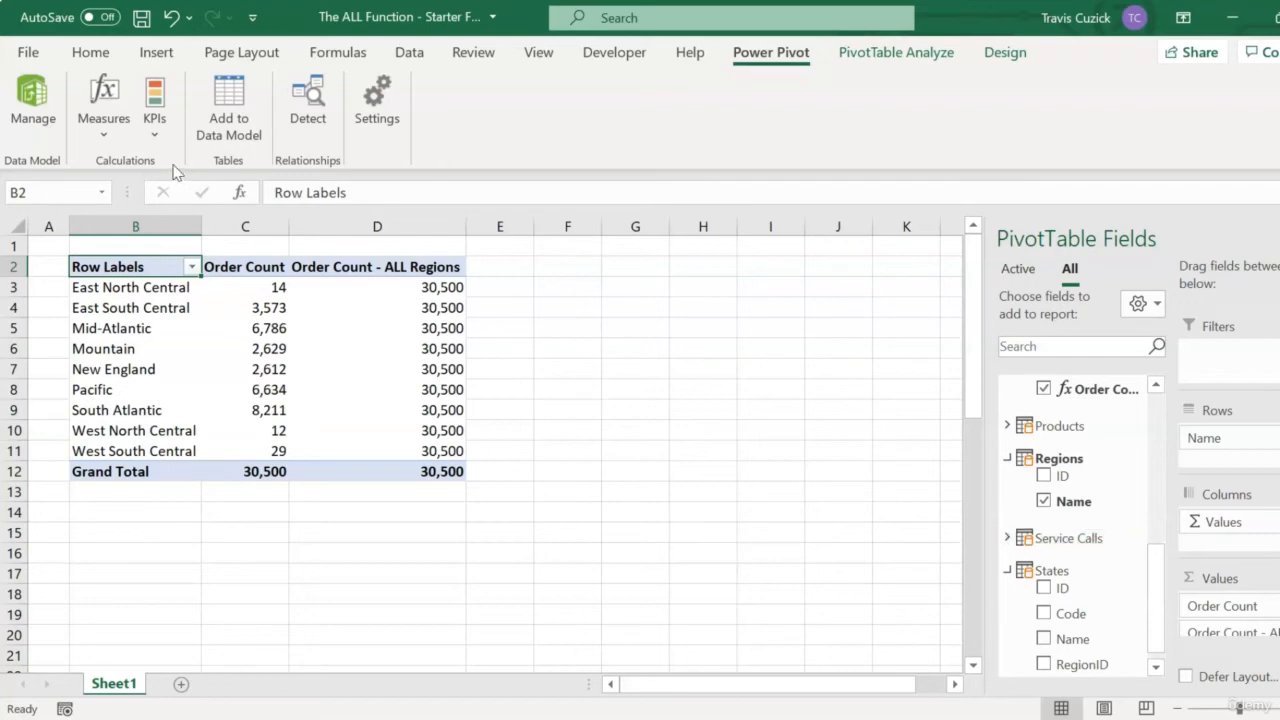
Start a new measure in the Orders table named "Order Count - % of All Regions".
left_click(108, 128)
left_click(130, 162)
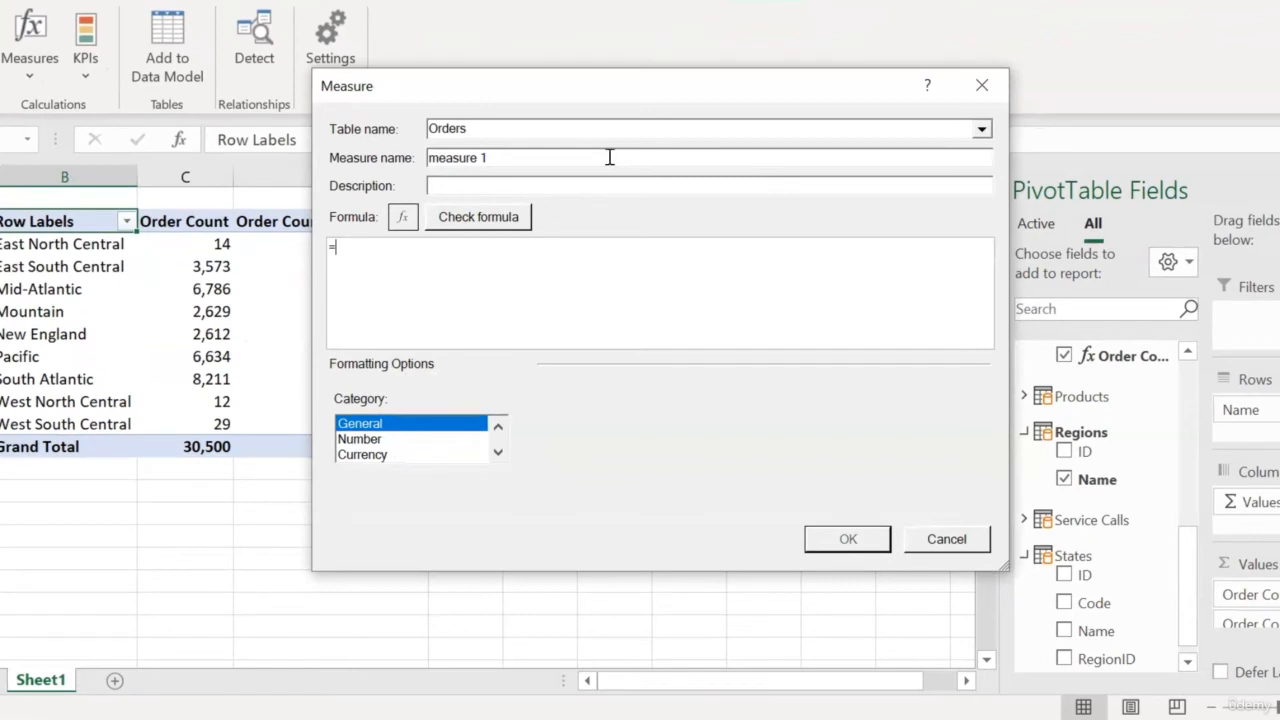
left_click_drag(492, 160, 426, 160)
key("BackSpace")
type("Order Count - % of All Regions")
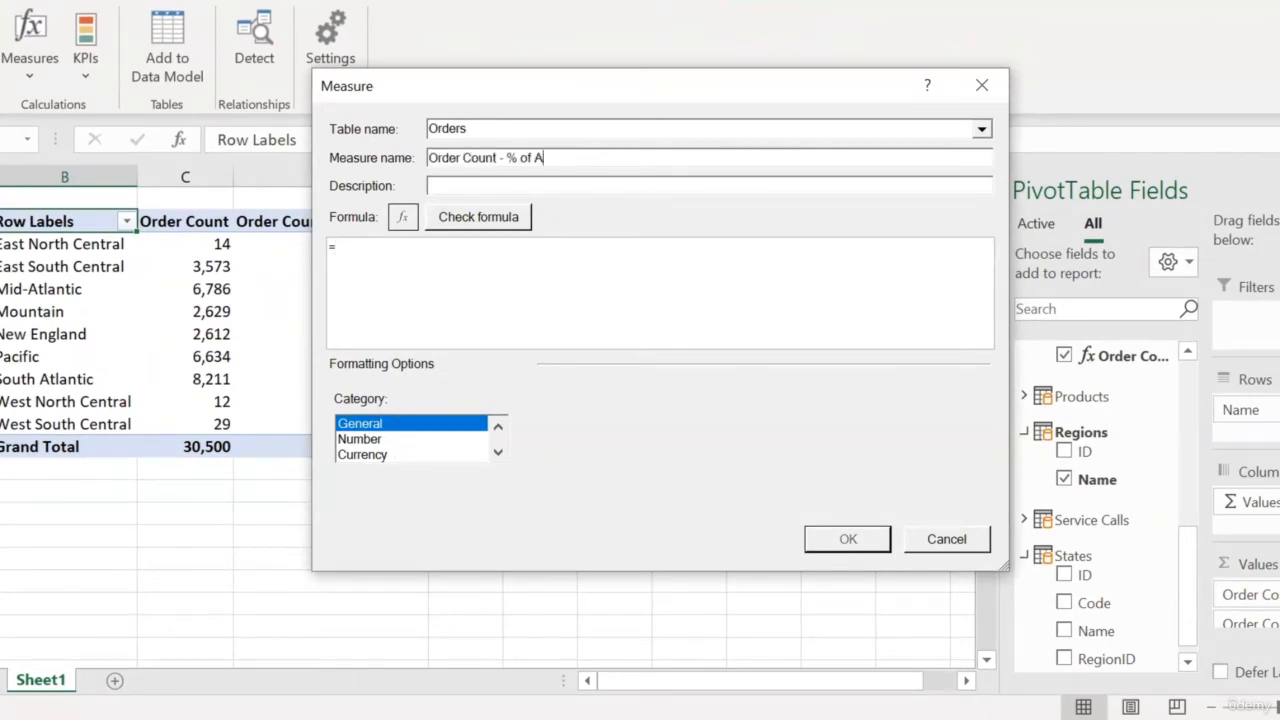
Enter the formula =DIVIDE([Order Count],[Order Count - ALL Regions],BLANK()) and check it for errors.
left_click(352, 262)
type("DIVIDE([Order Count]")
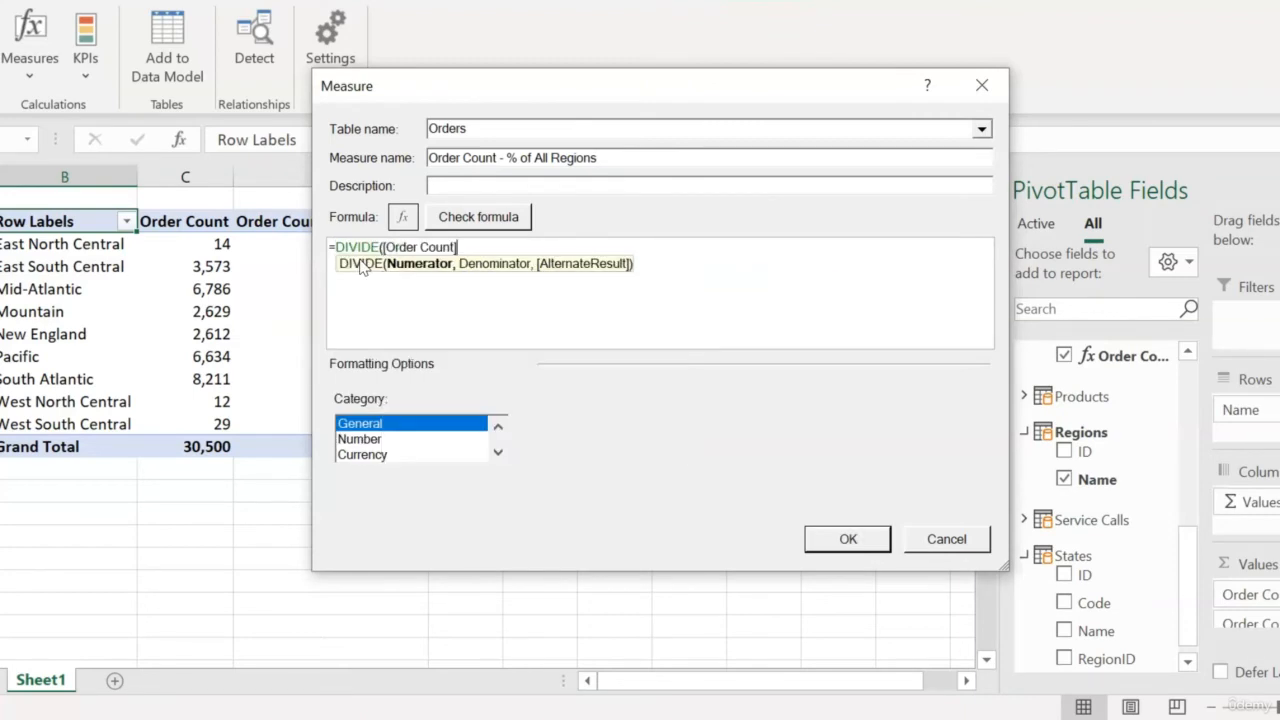
type(",[Order Count - ALL Regions], ")
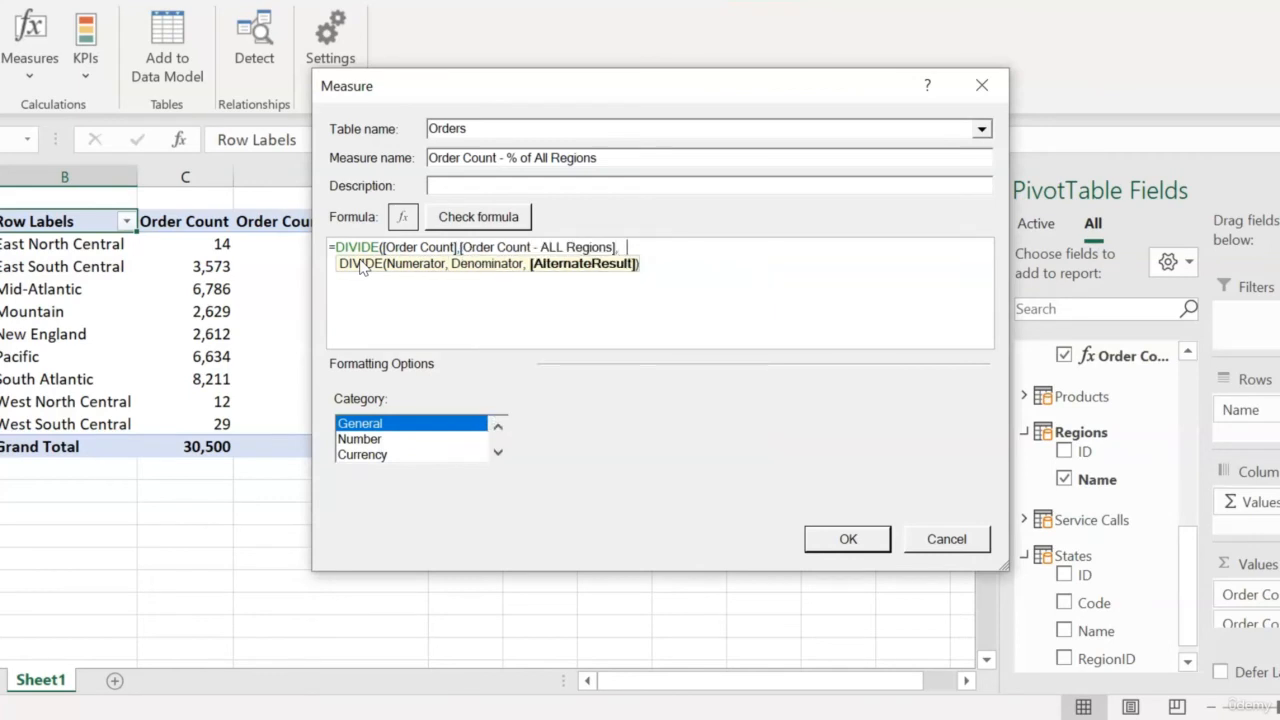
type("BLANK())")
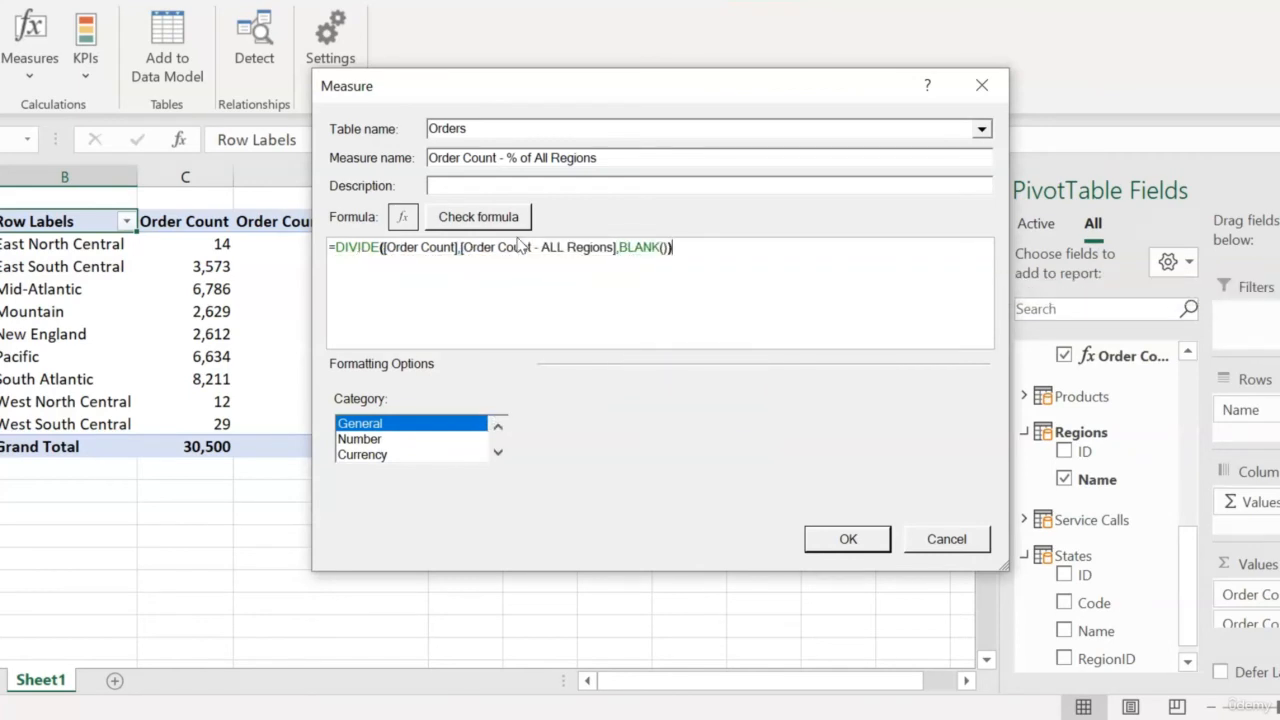
left_click(500, 220)
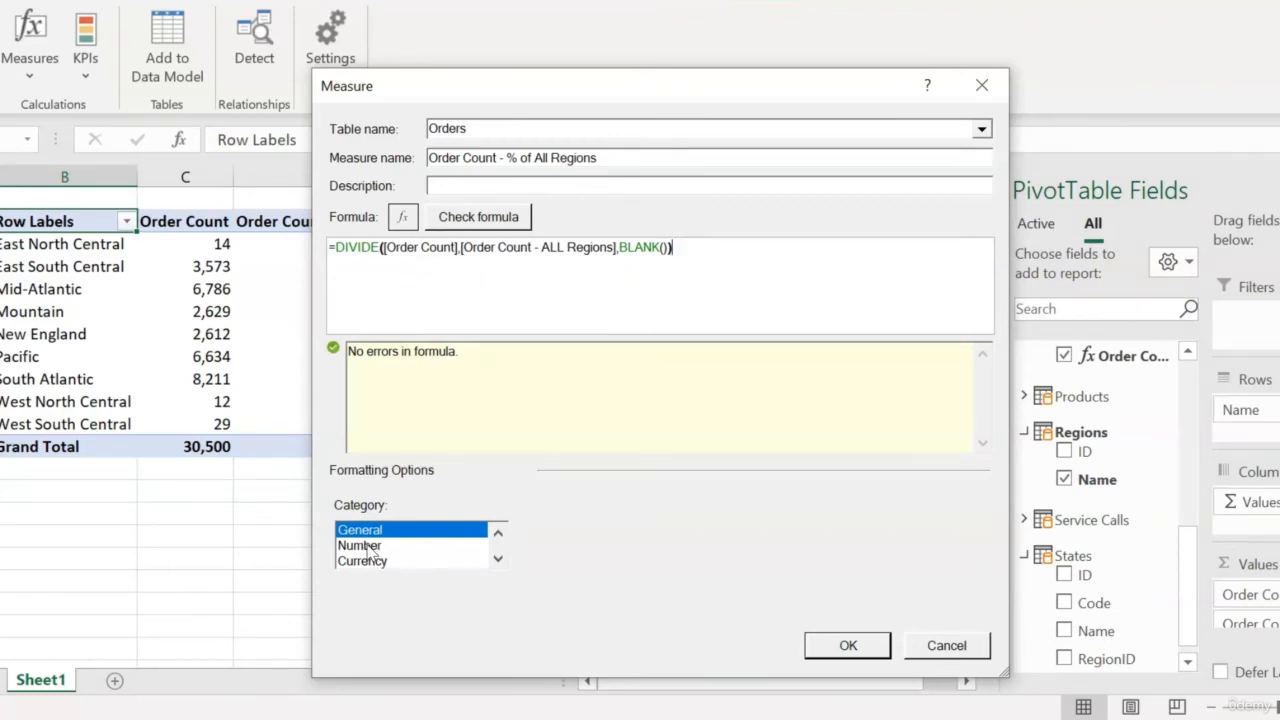
Format the measure as a percentage number and save it.
left_click(365, 546)
left_click(972, 531)
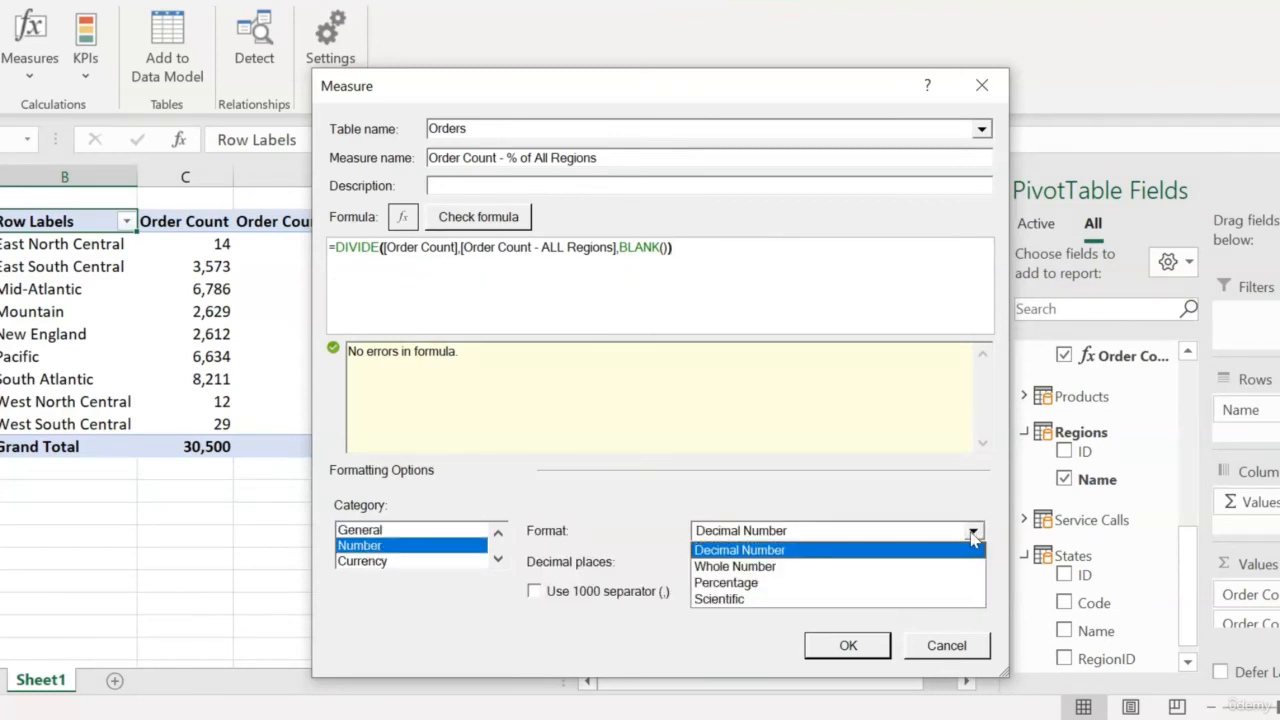
left_click(860, 583)
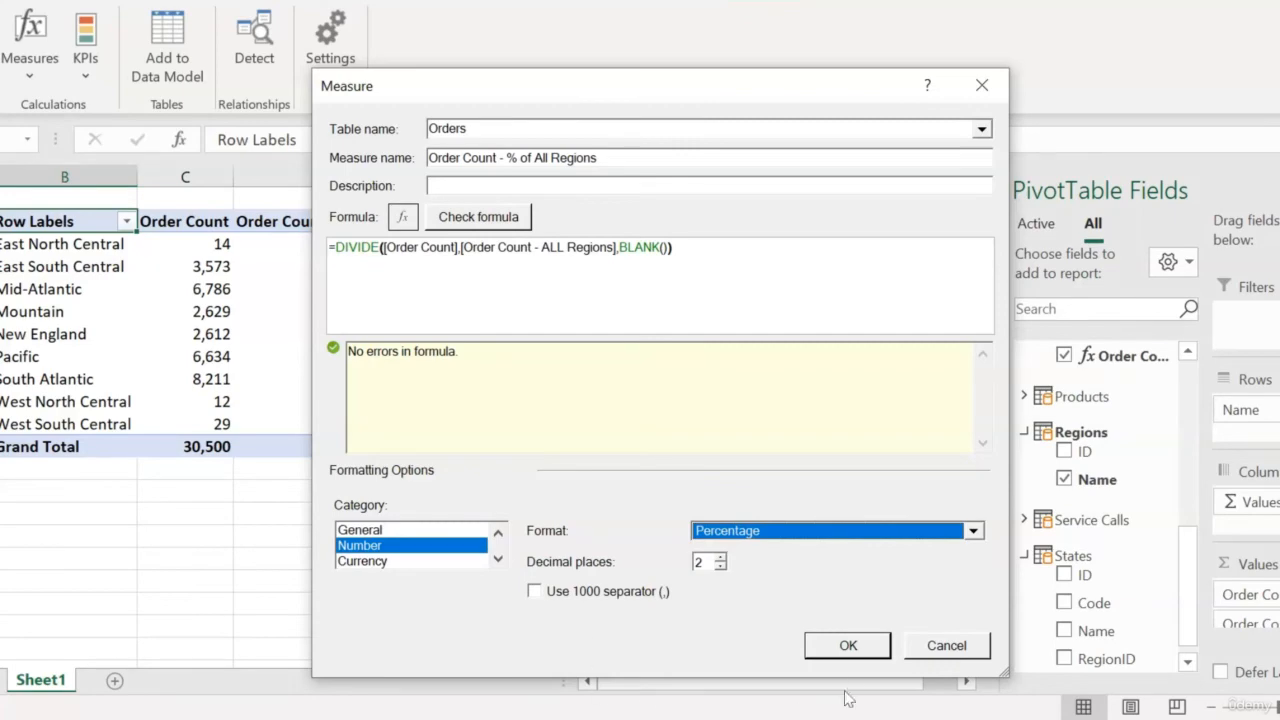
left_click(852, 645)
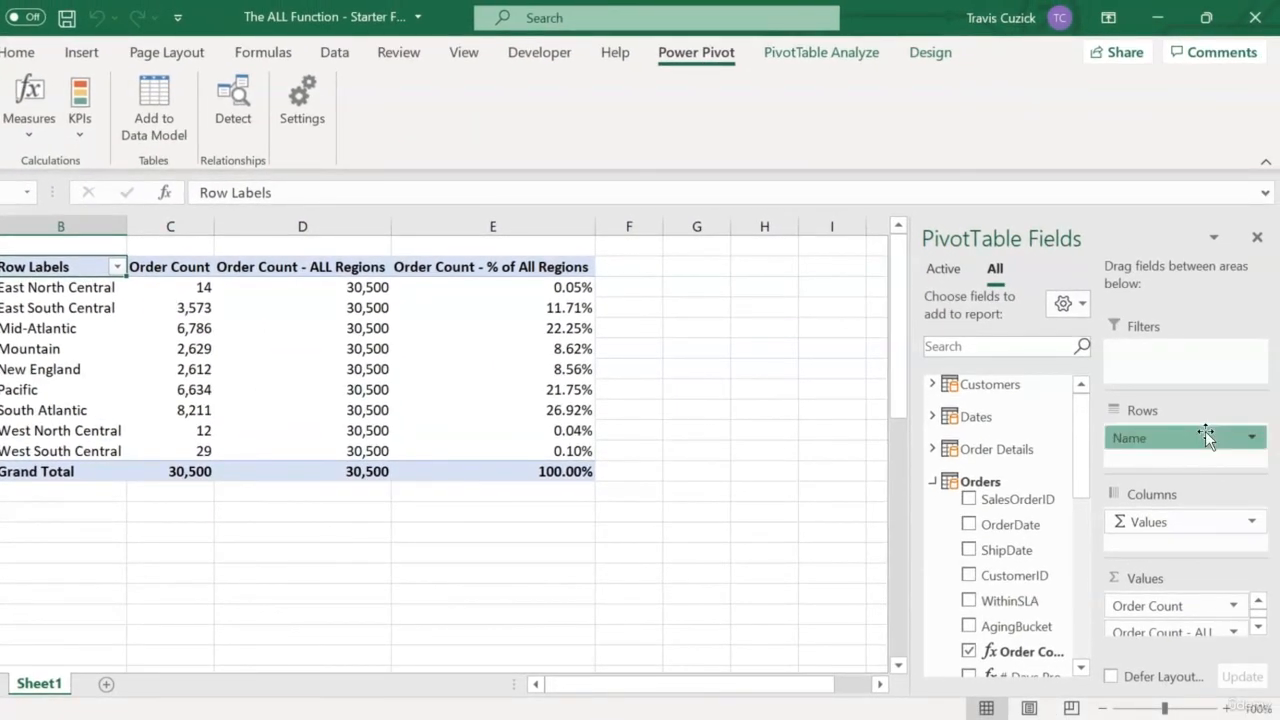
Replace the Regions Name field in the PivotTable rows with the Dates Year field.
left_click_drag(1206, 437, 1154, 424)
left_click(930, 417)
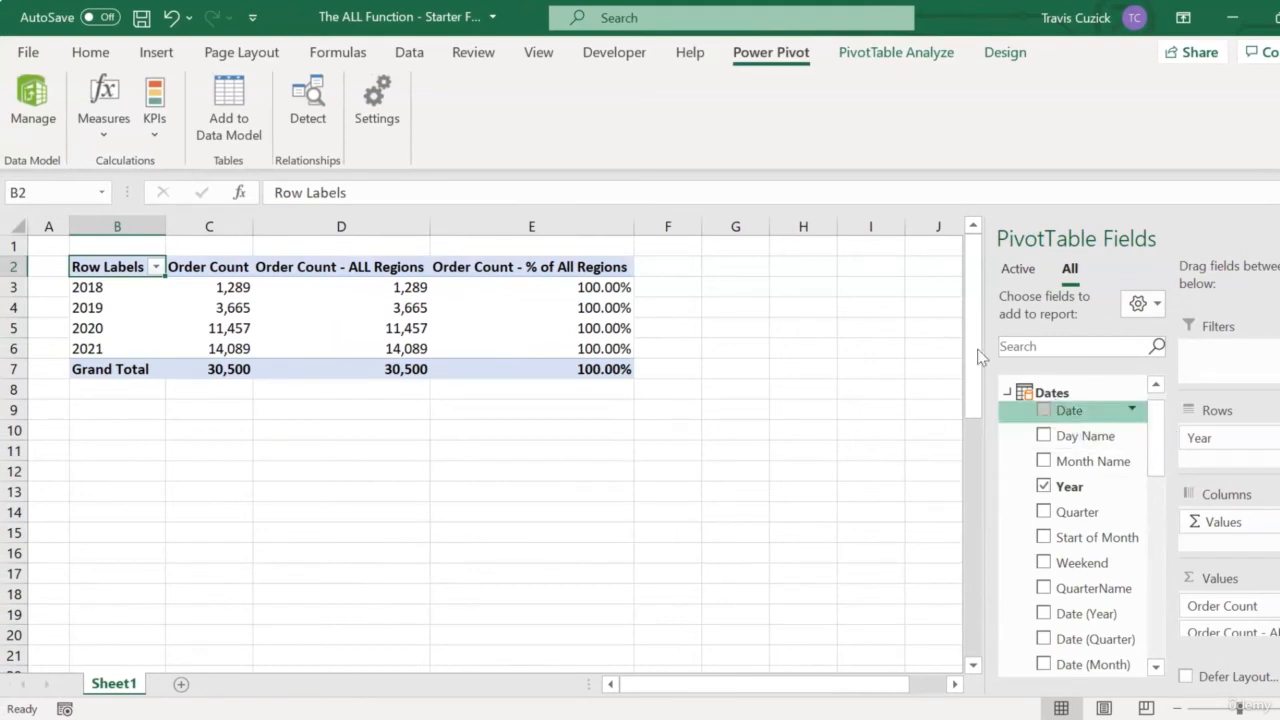
Insert a slicer for the Regions Name field.
left_click(911, 60)
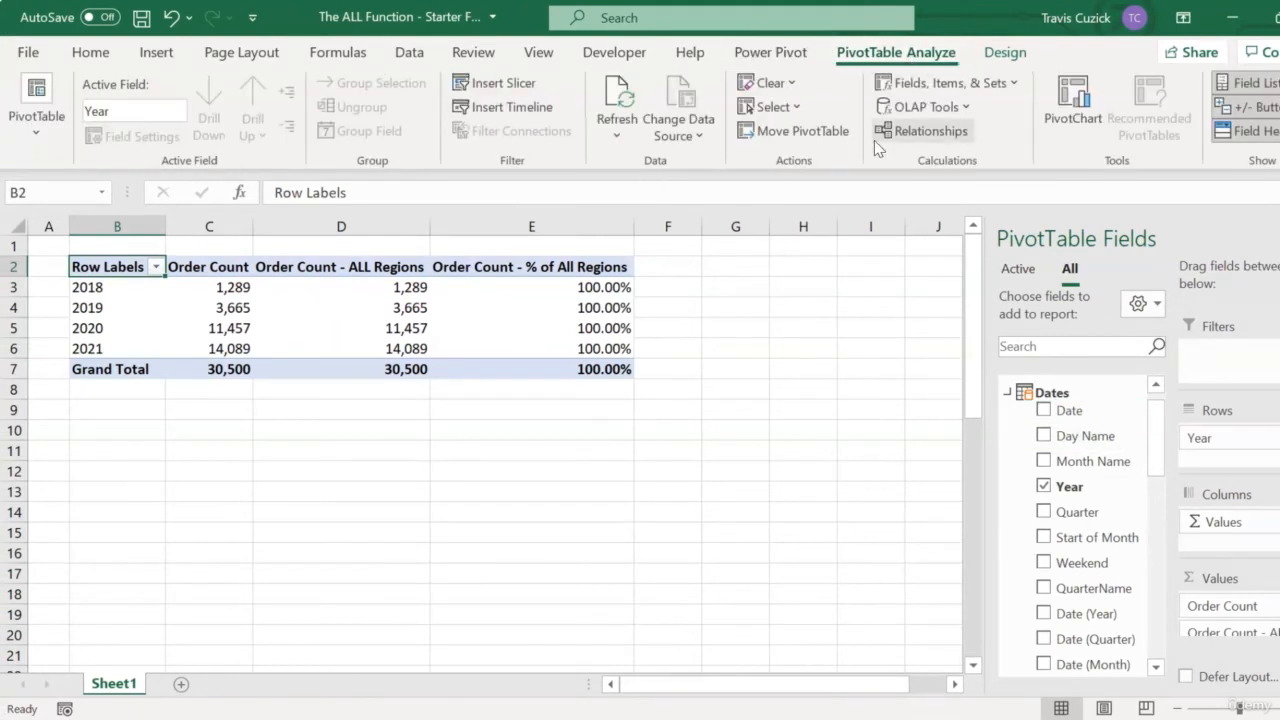
left_click(525, 88)
left_click_drag(789, 298, 757, 491)
left_click(650, 437)
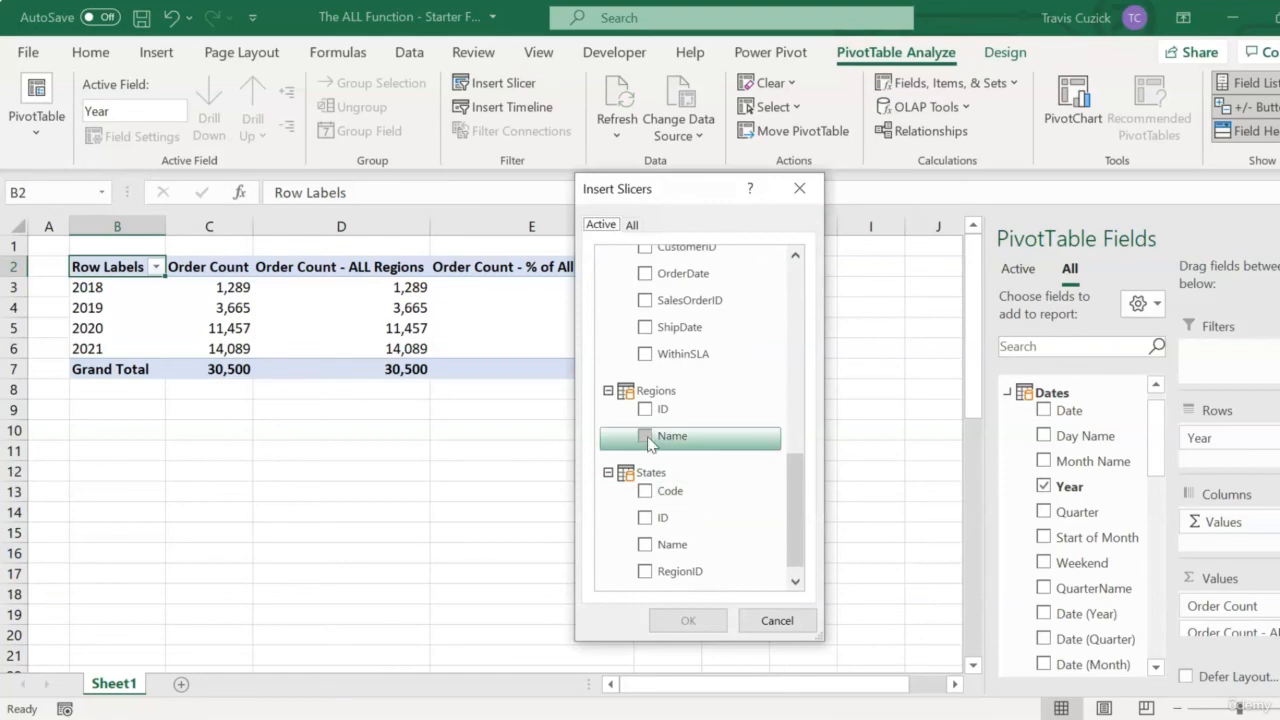
left_click(690, 619)
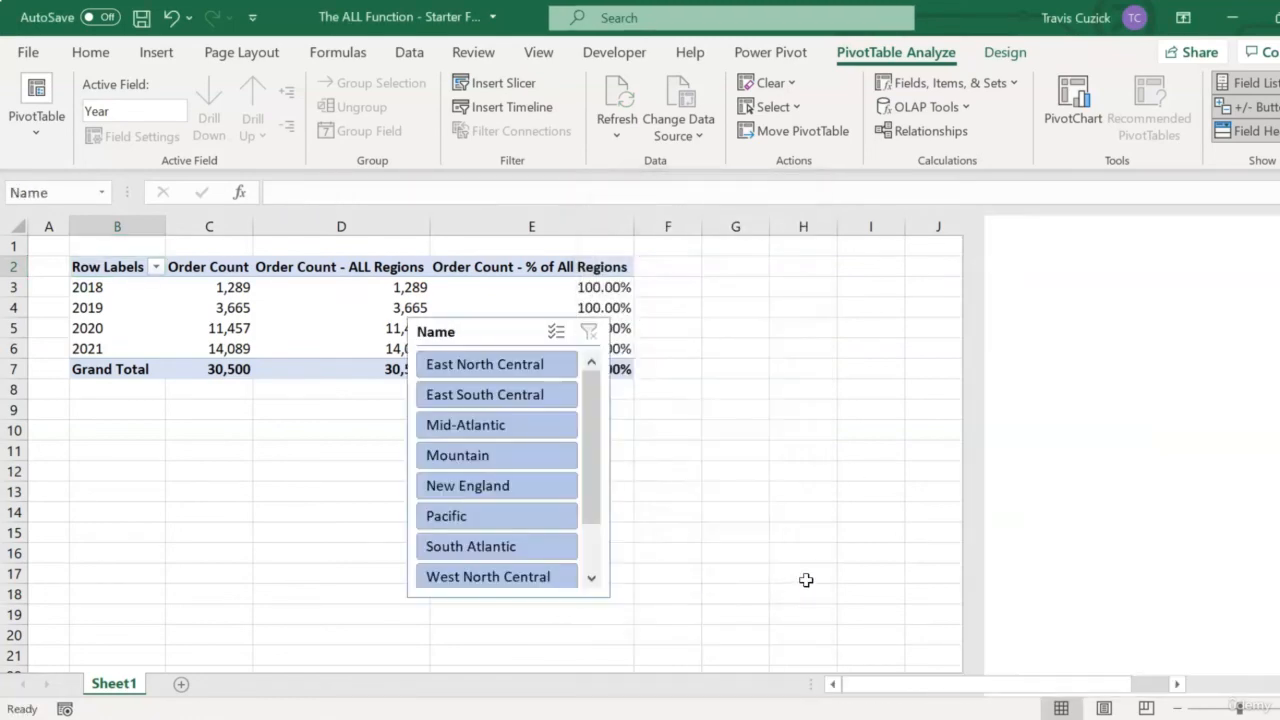
Move the slicer beside the PivotTable and deselect Mid-Atlantic, Mountain, Pacific and New England using multi-select.
left_click_drag(495, 325, 762, 272)
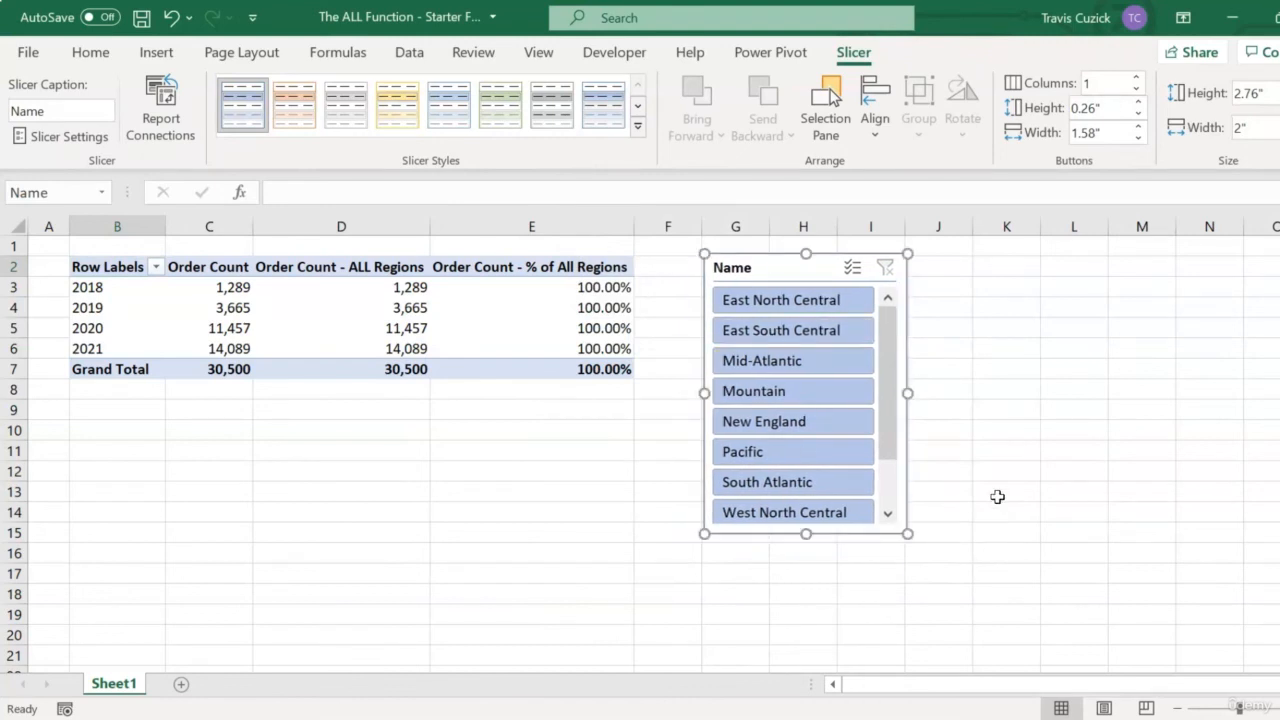
left_click(852, 268)
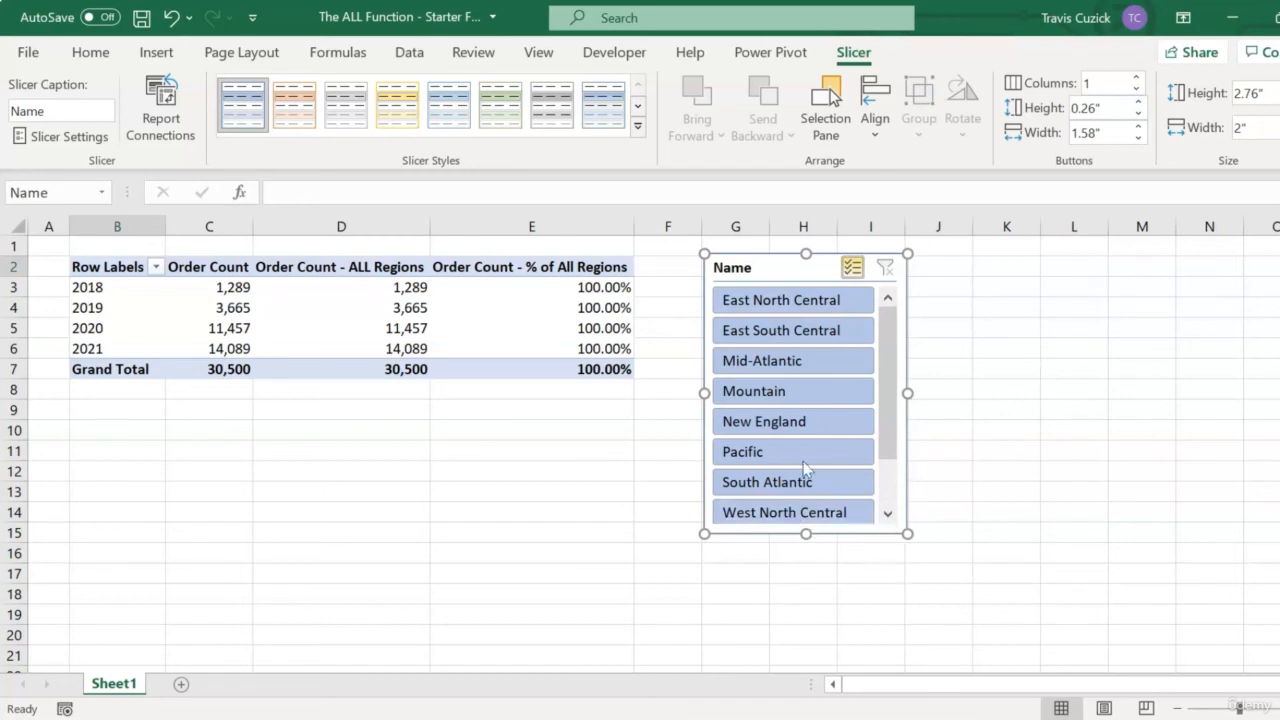
left_click(781, 368)
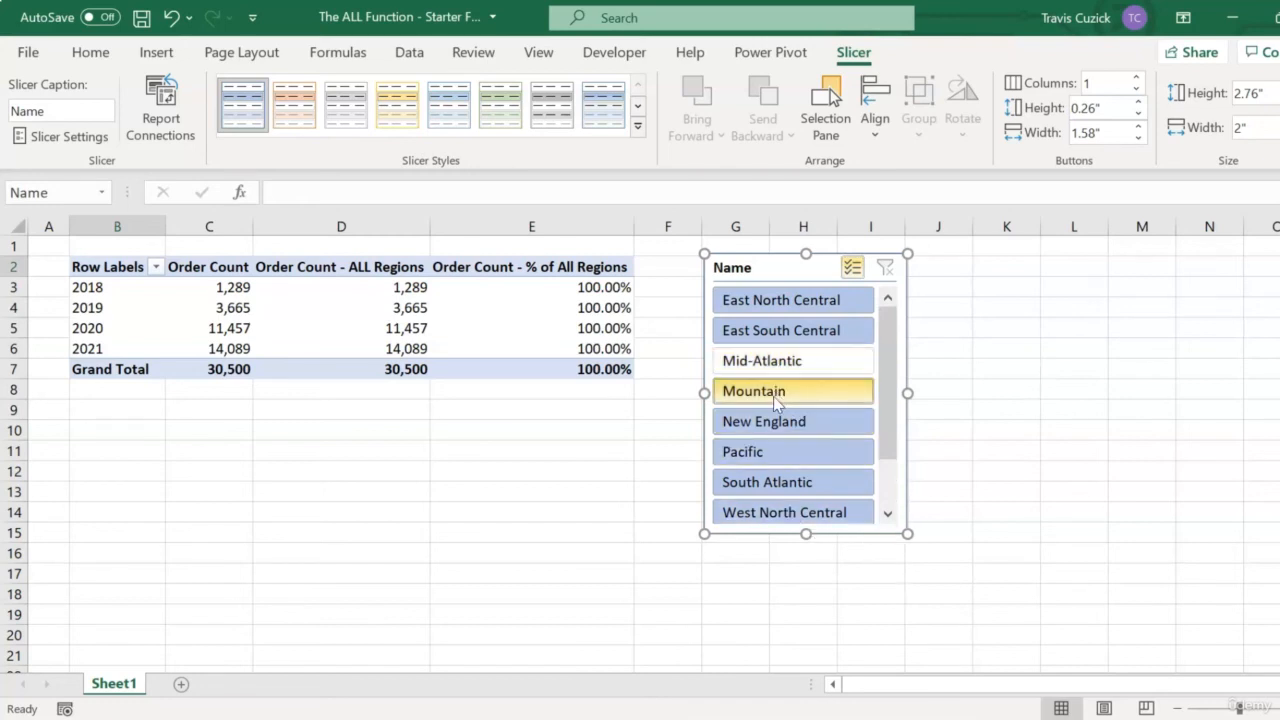
left_click(776, 392)
left_click(765, 451)
left_click(765, 421)
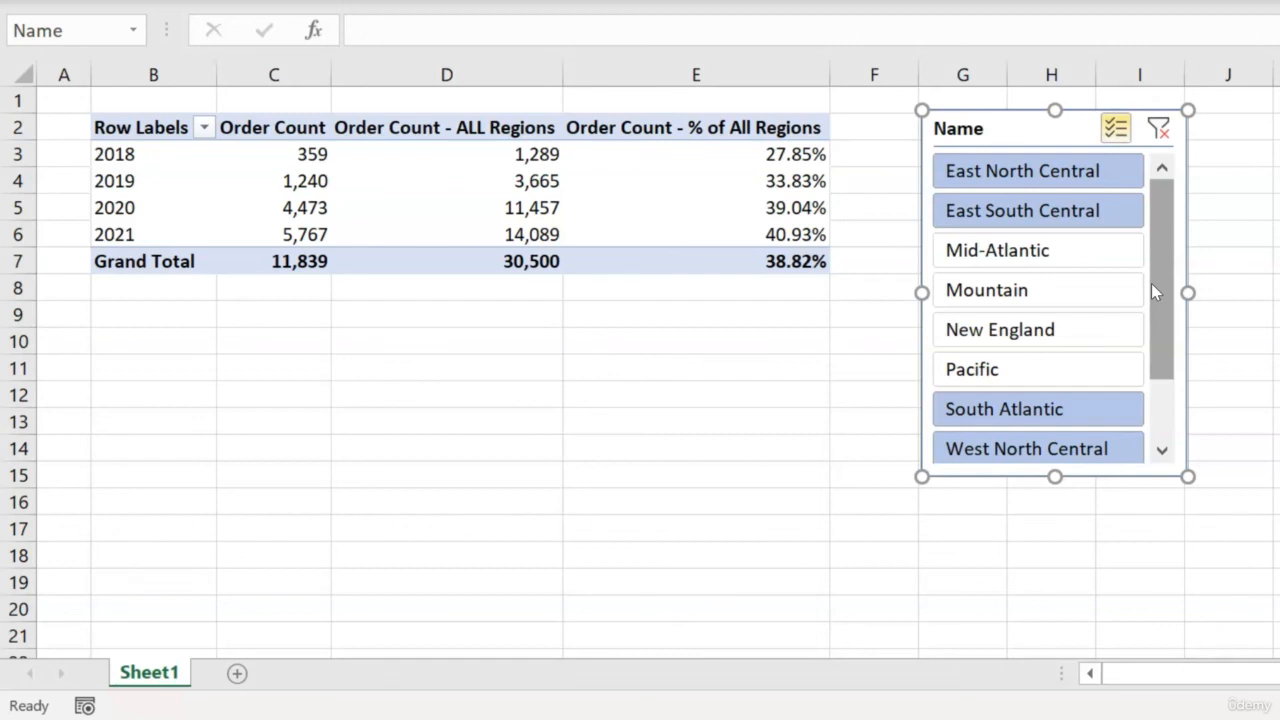
Clear the slicer filter and select only Mid-Atlantic and Mountain regions.
left_click(1159, 129)
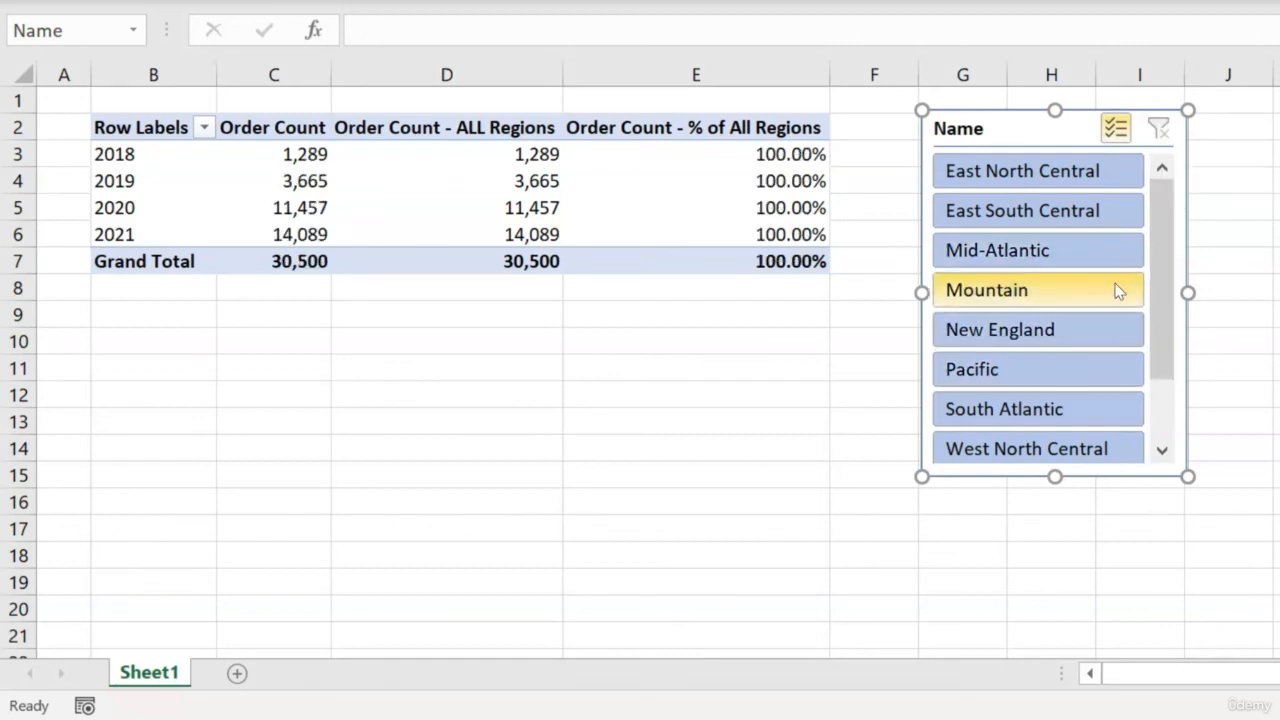
left_click(1007, 183)
left_click_drag(1005, 333, 985, 449)
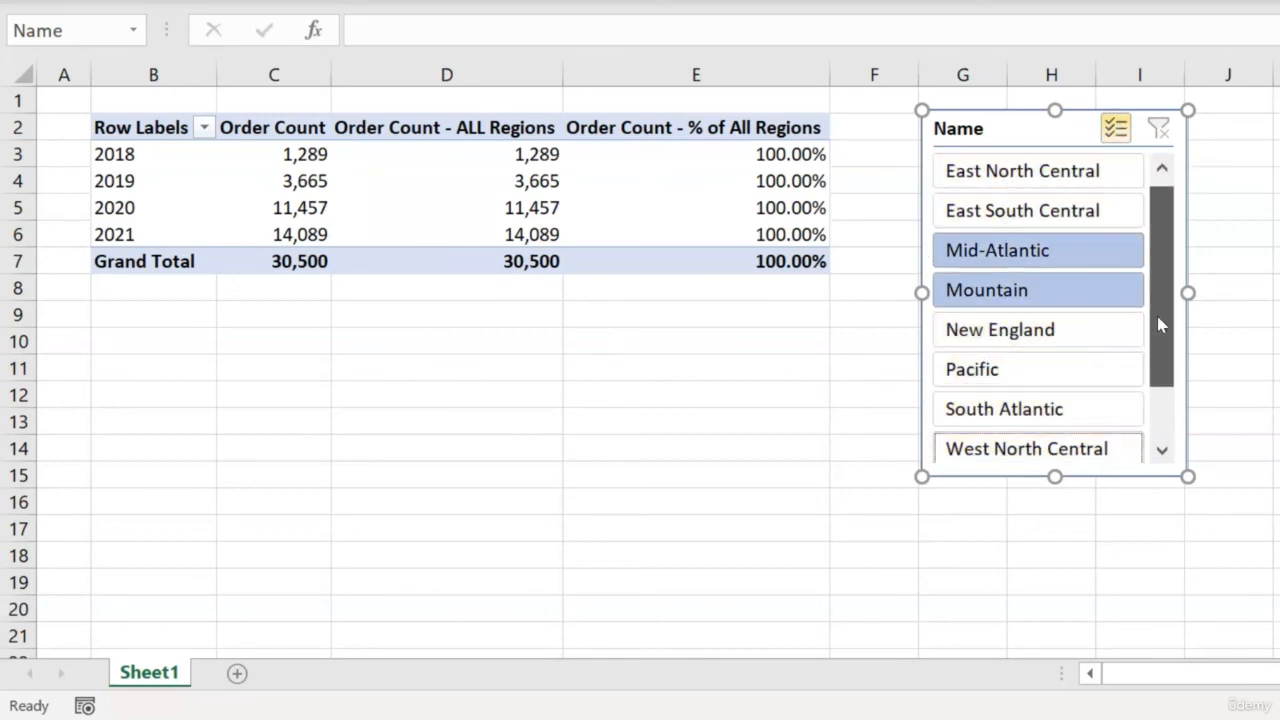
scroll(1157, 316, "down", 2)
left_click(1006, 409)
scroll(1140, 380, "up", 2)
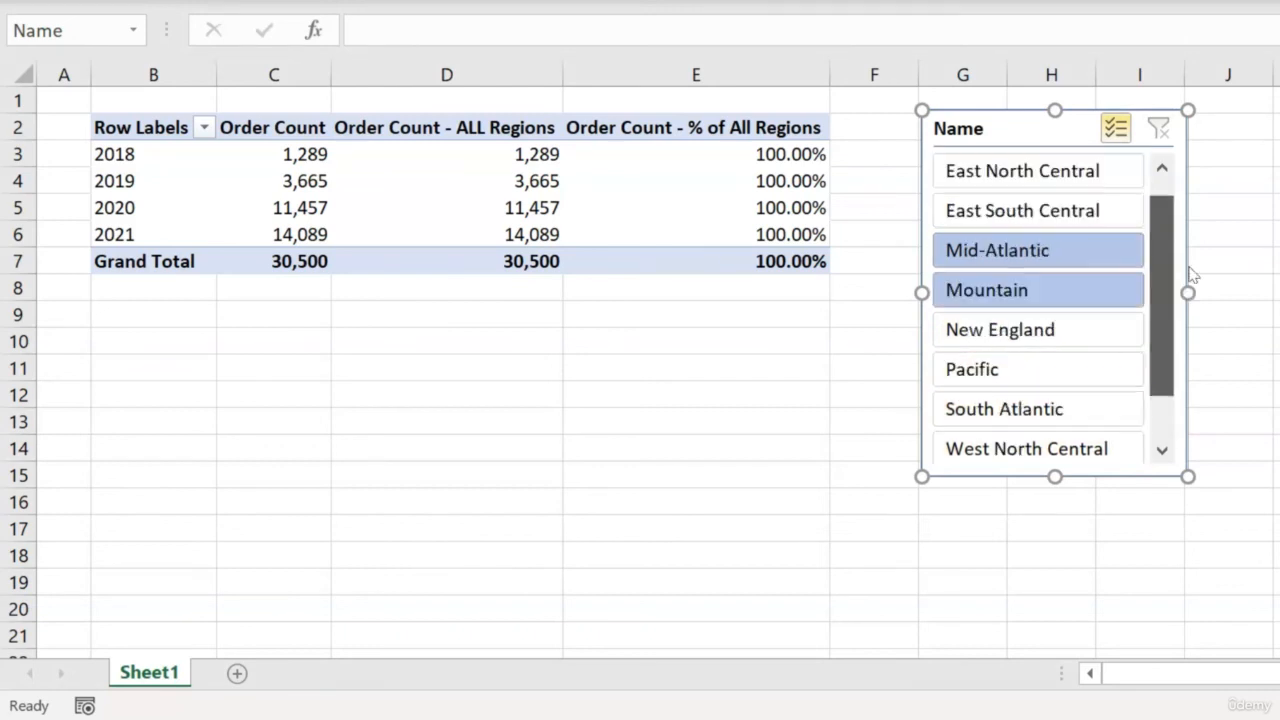